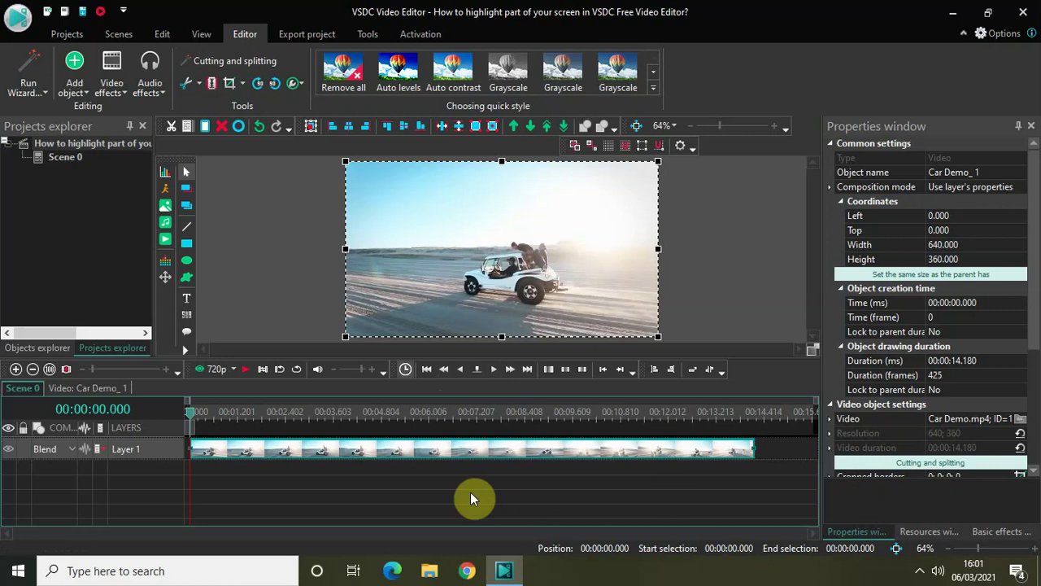
- Preview the car clip, then add a sprite object on a new layer from the timeline start
key(space)
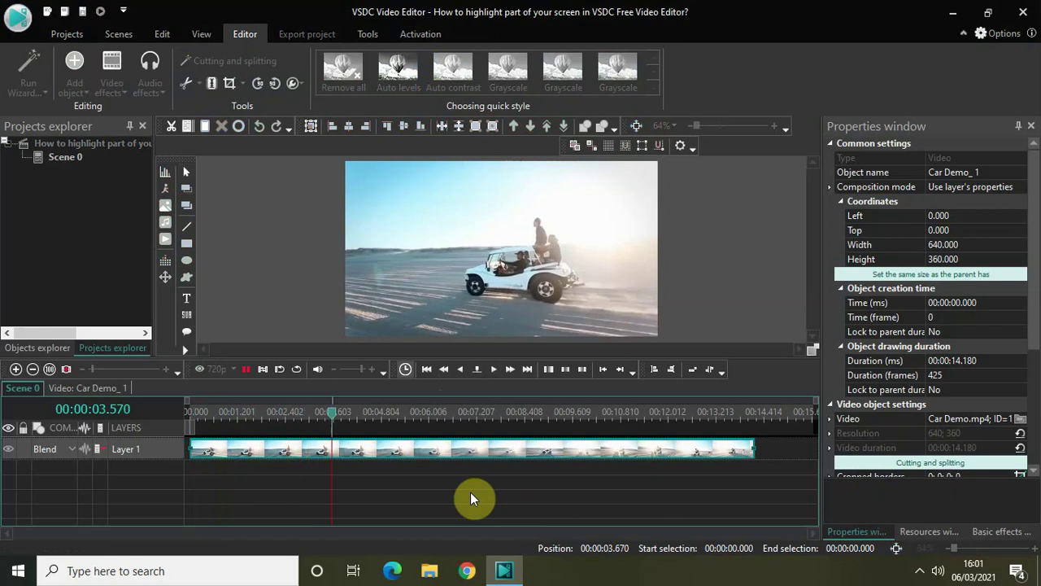
key(space)
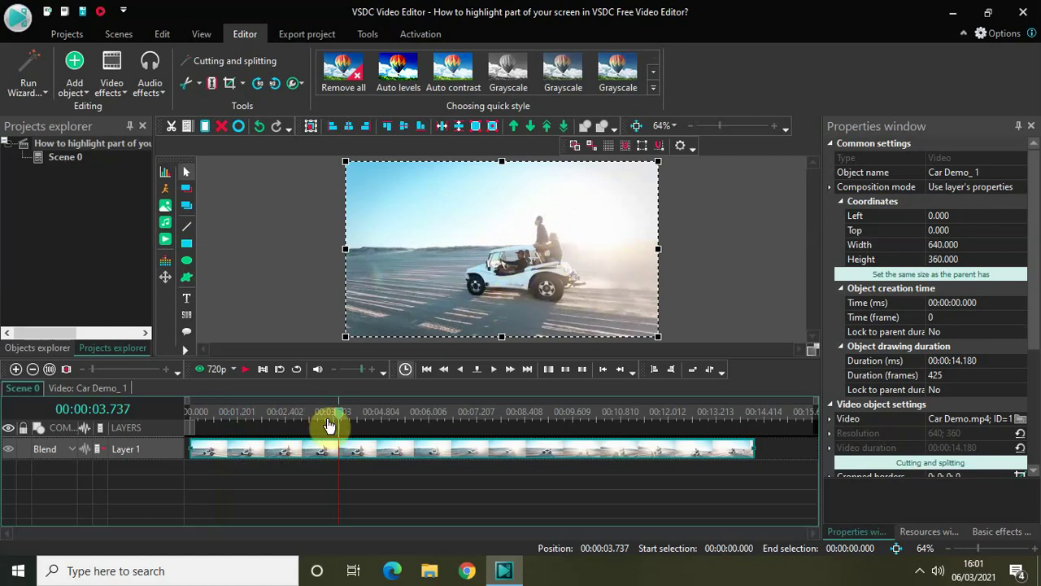
click(187, 410)
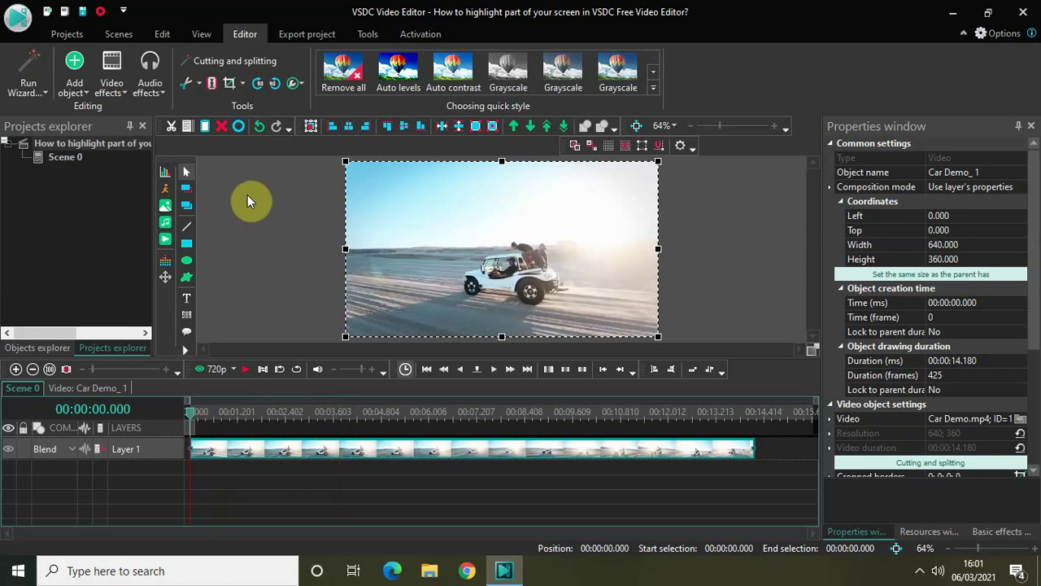
click(89, 92)
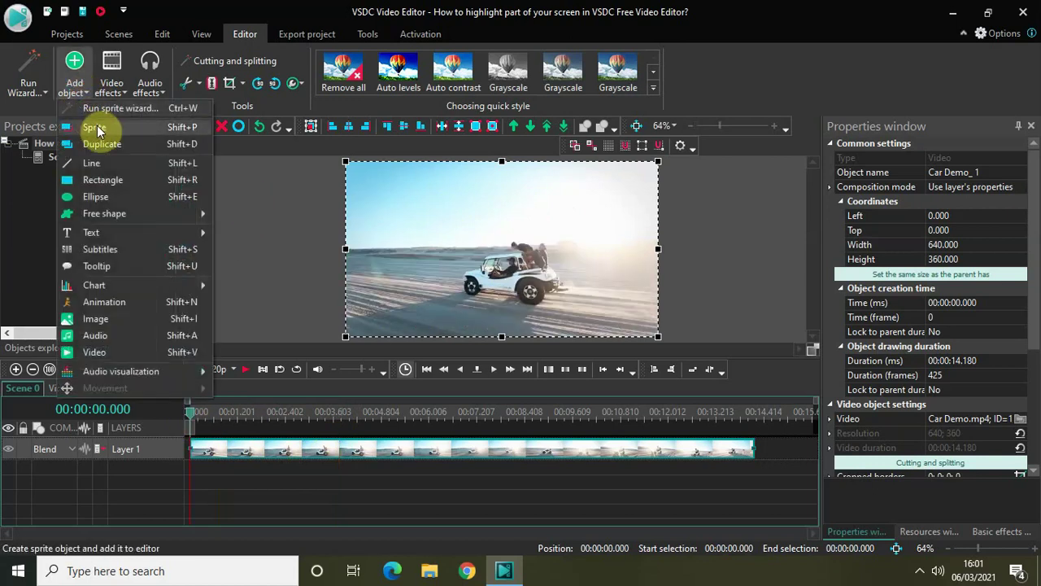
click(97, 125)
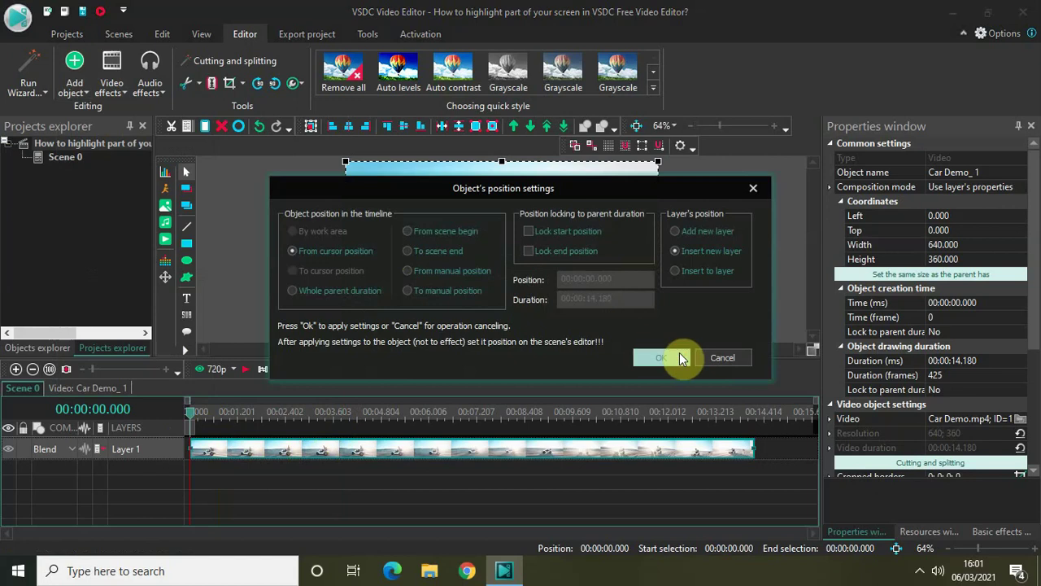
click(679, 358)
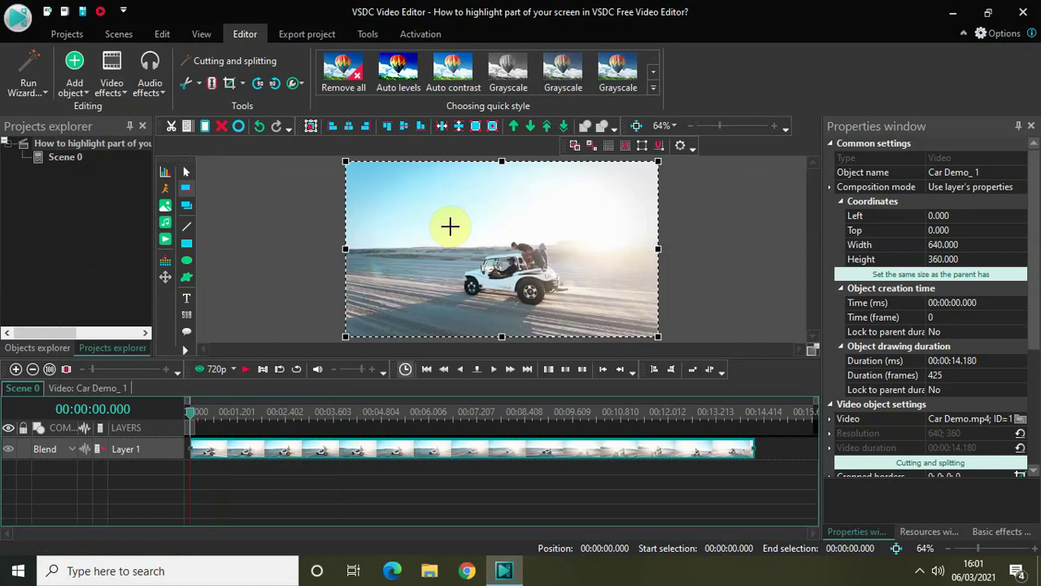
- Draw Sprite 1 over the car, sized 275×164 at Left 194, Top 142
drag(450, 227, 574, 310)
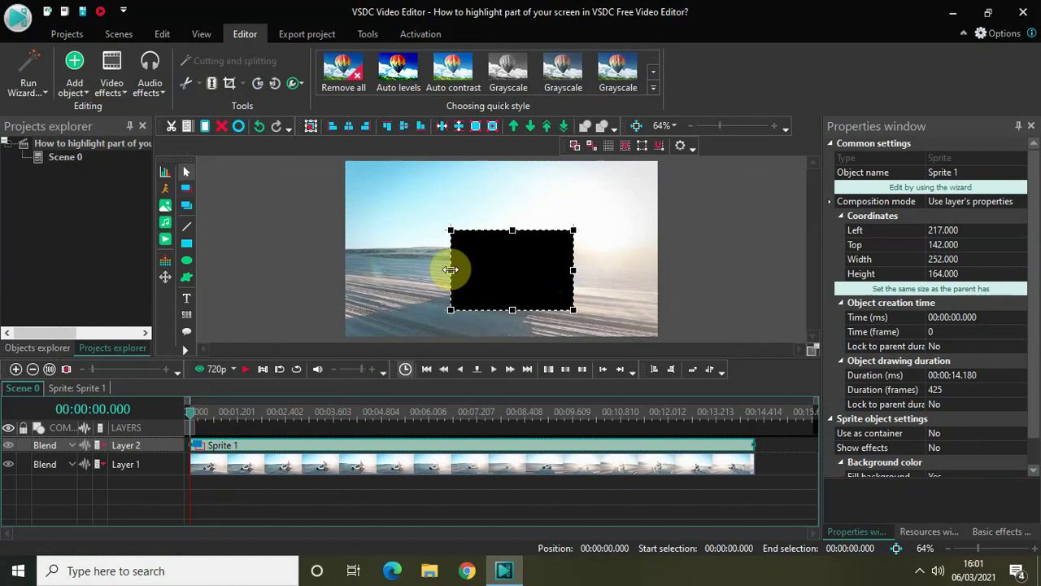
drag(449, 269, 439, 269)
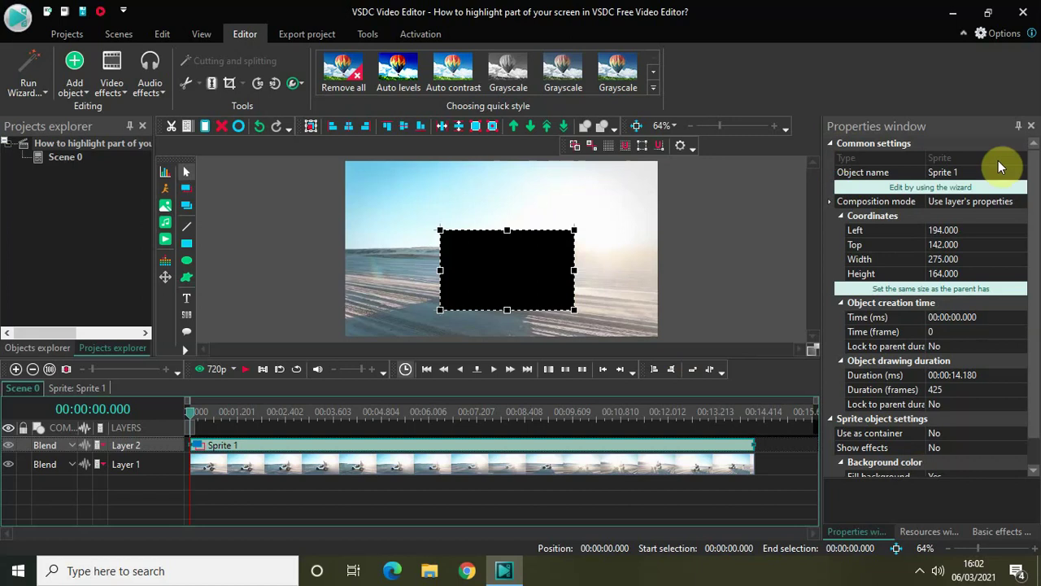
drag(1036, 242, 1034, 419)
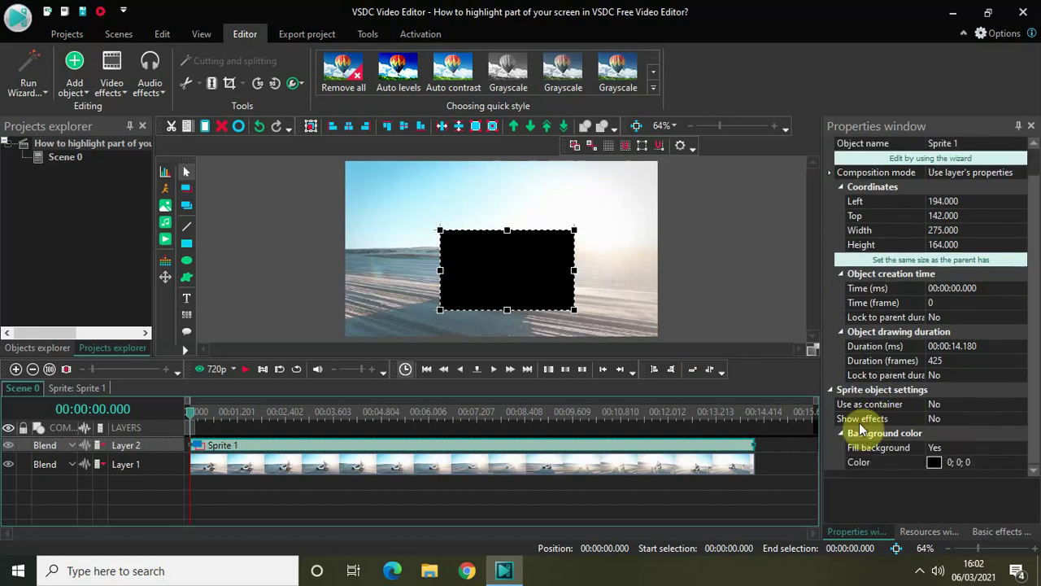
- Set Sprite 1's Show effects to Yes and Fill background to No, then open its timeline
click(1022, 422)
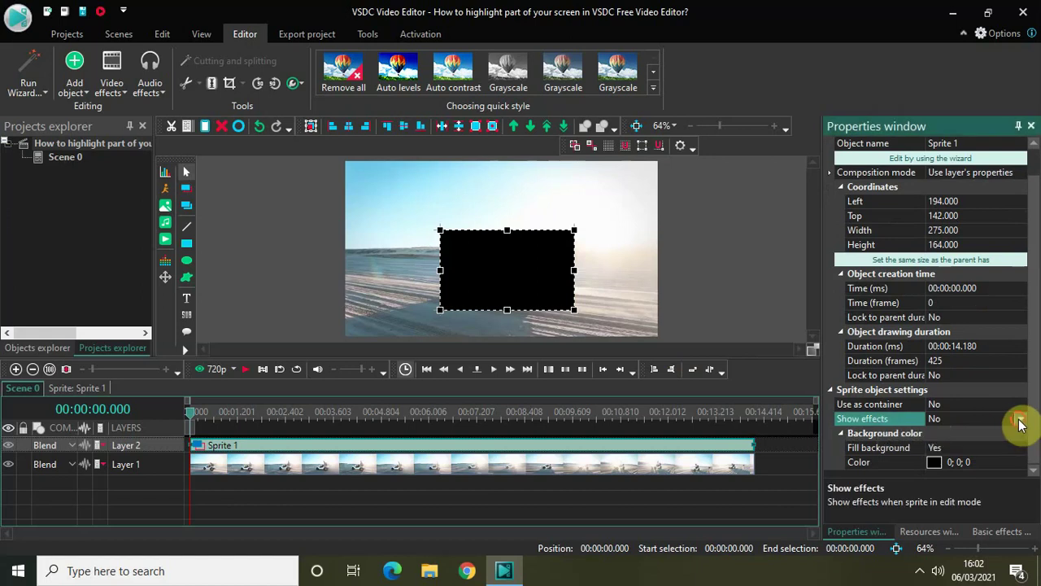
click(1021, 422)
click(981, 430)
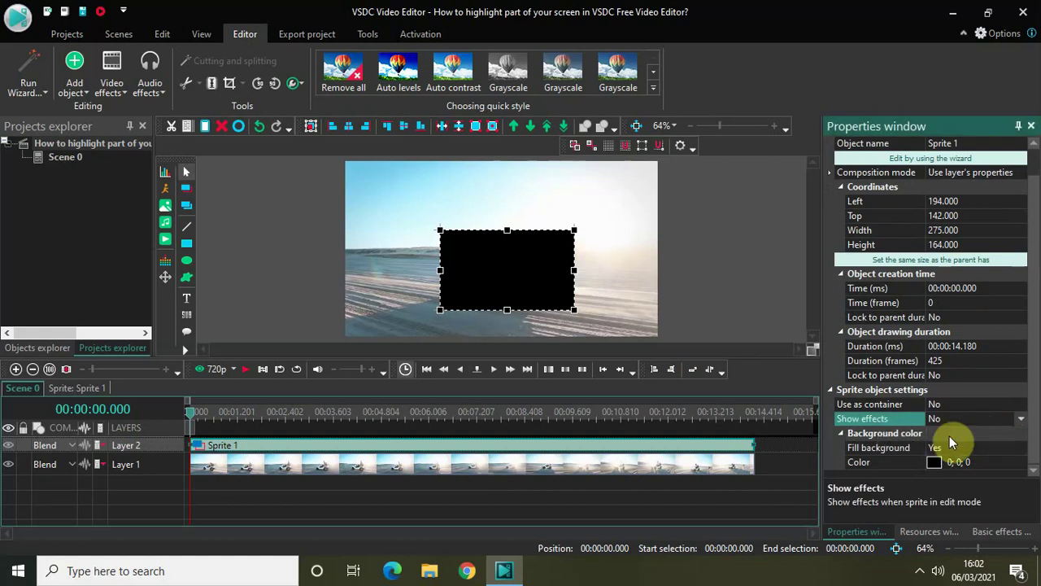
click(1019, 452)
click(978, 478)
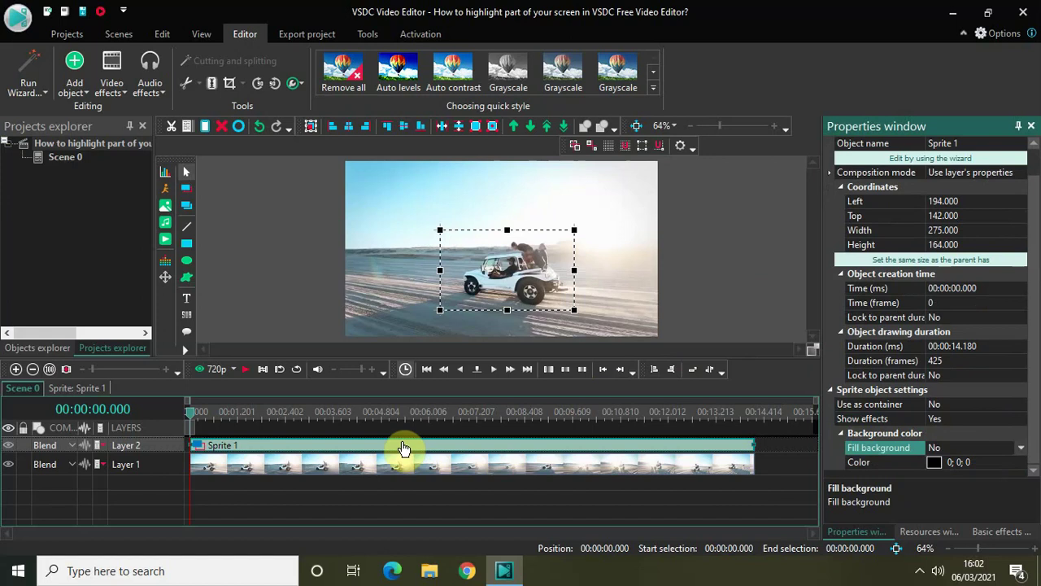
double_click(404, 448)
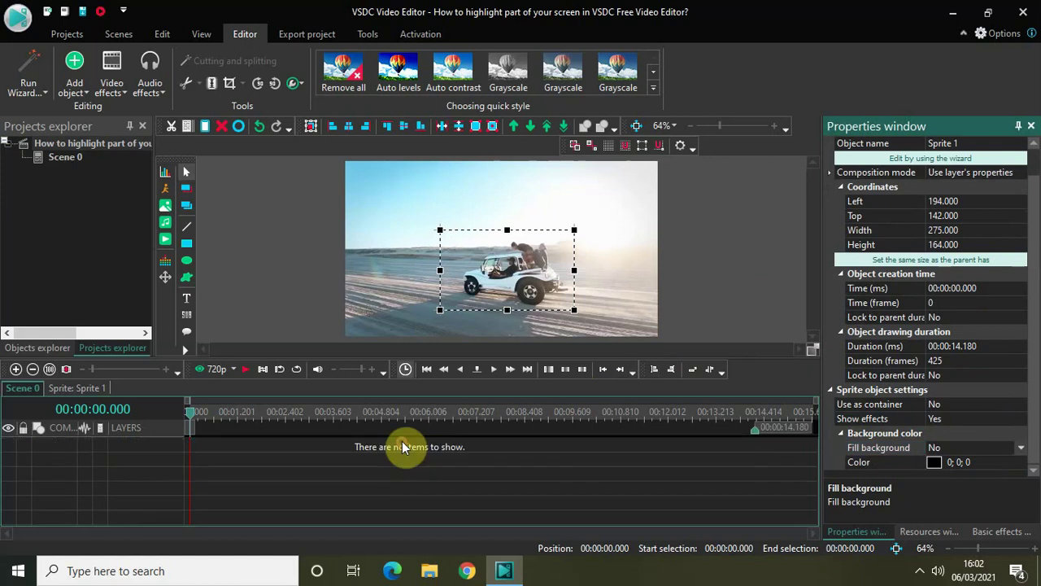
- Add a Transparency > Borders effect spanning the sprite's full duration
click(110, 91)
mouse_move(159, 185)
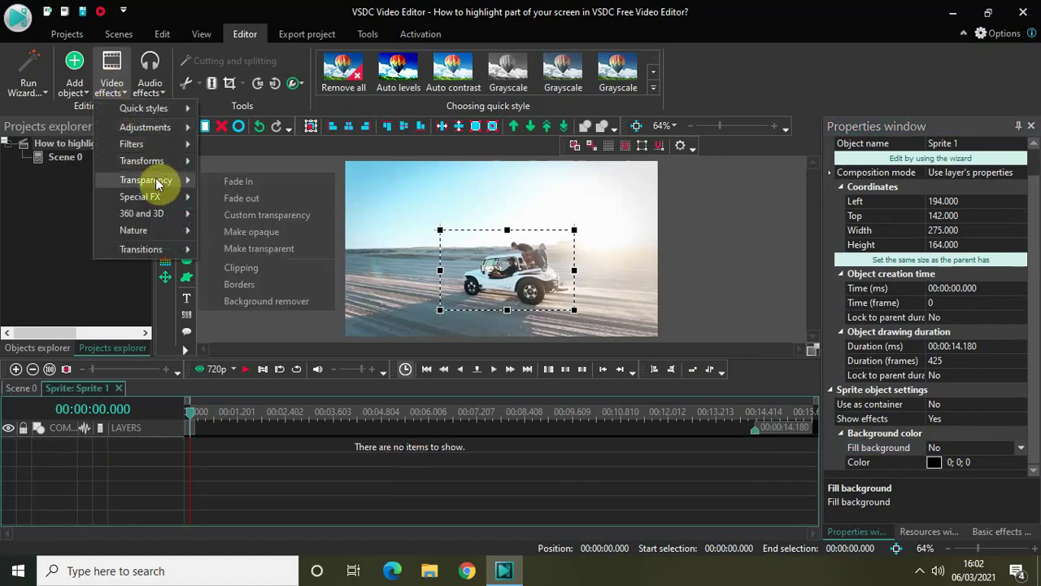
click(241, 284)
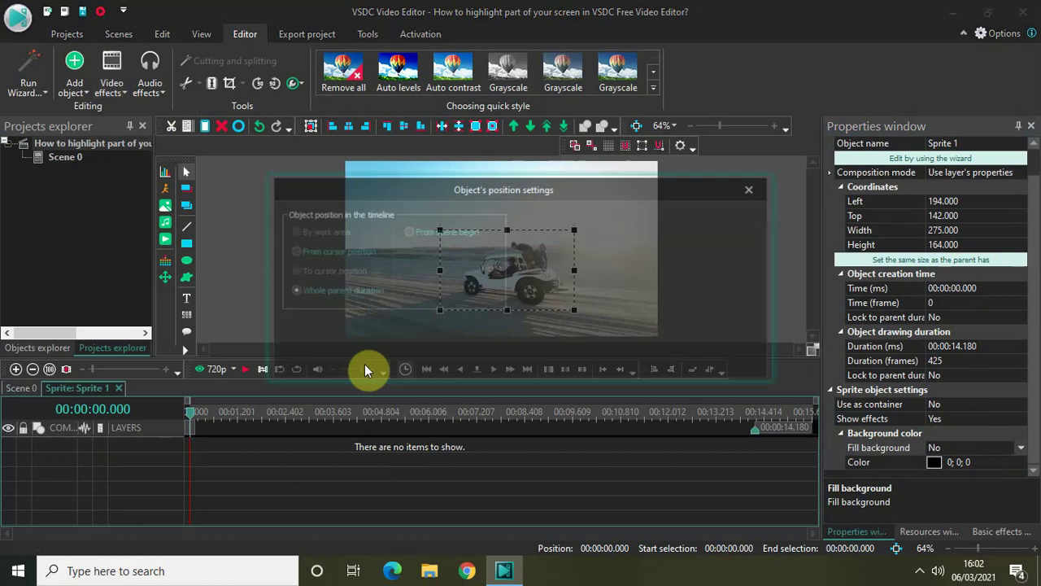
click(660, 359)
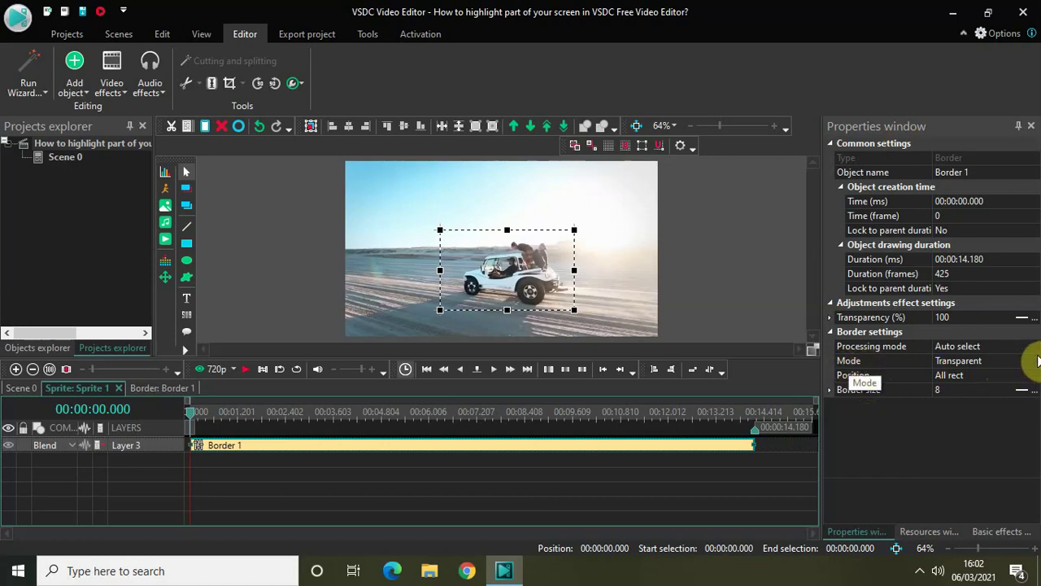
- Change Border 1's mode from Transparent to Solid, giving a grey 128;128;128 frame
click(1037, 360)
click(1033, 360)
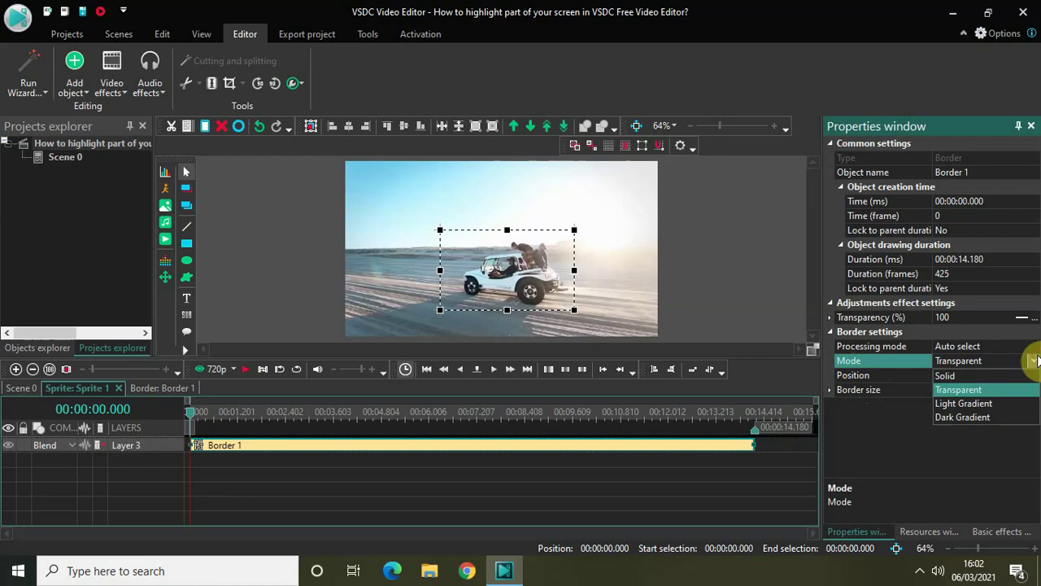
click(966, 375)
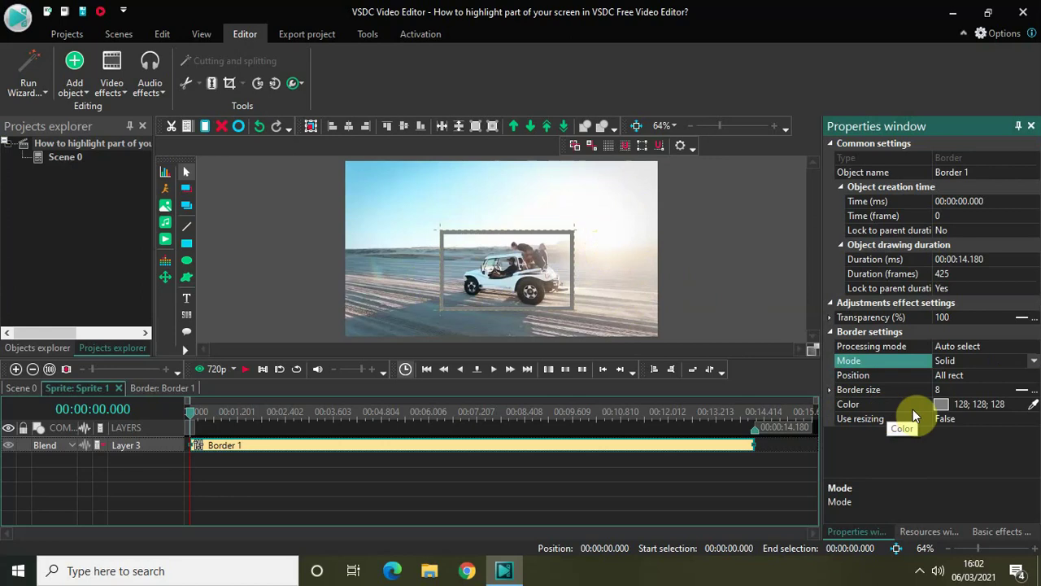
click(1021, 407)
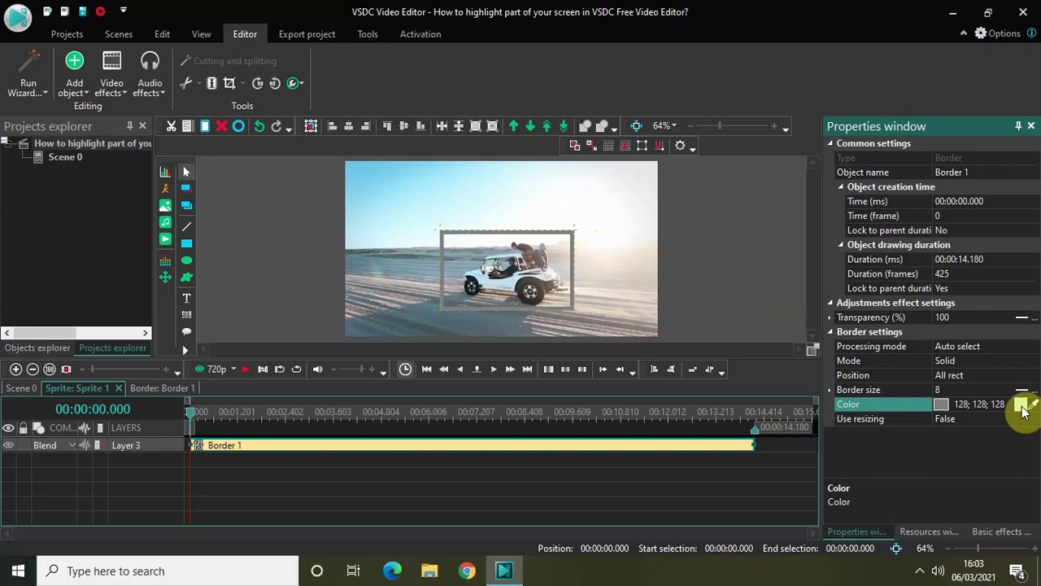
- Set Border 1's color to bright green #46FF00 (70;255;0)
click(1021, 406)
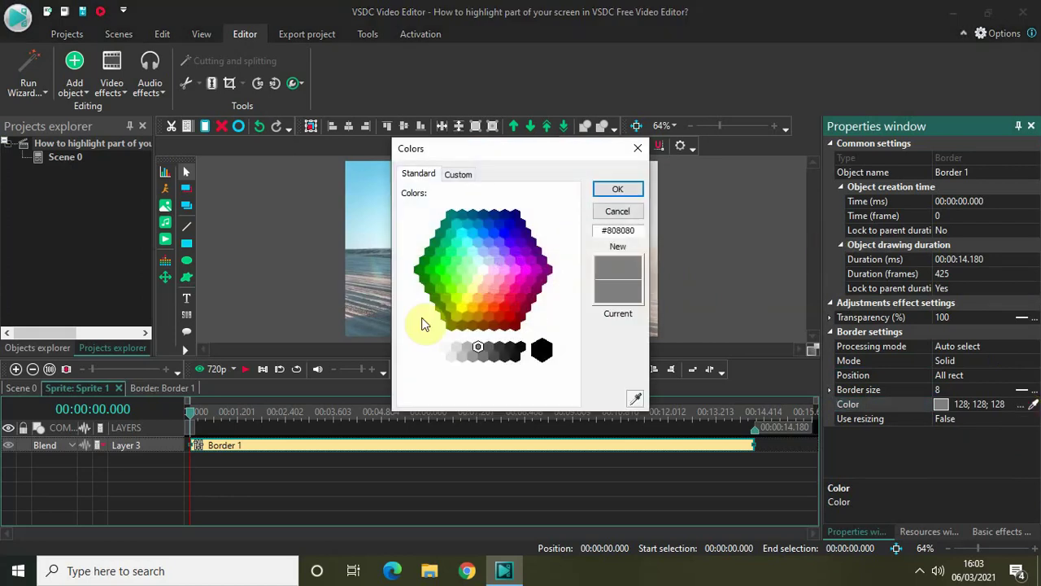
click(446, 279)
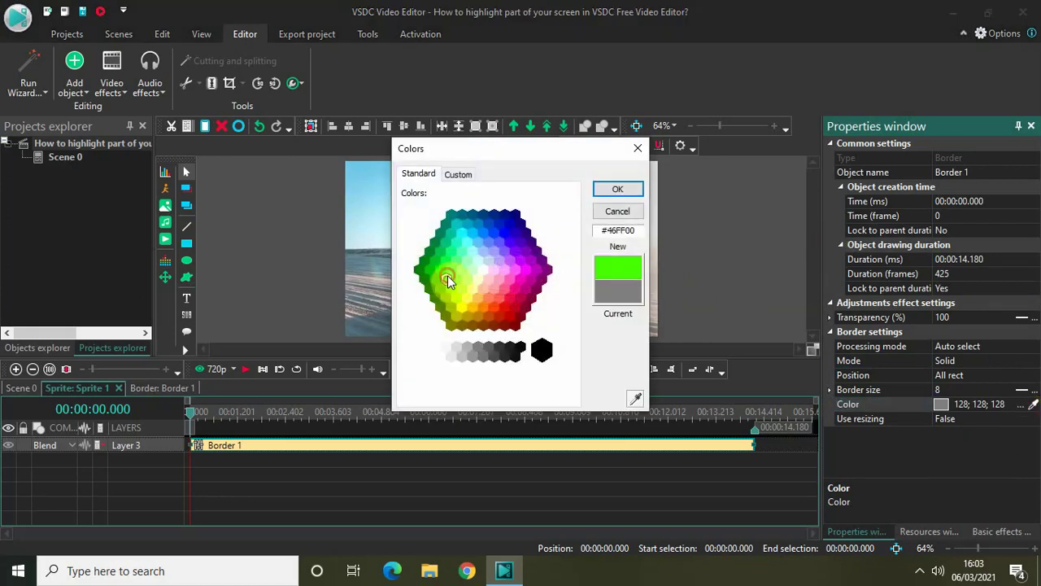
click(619, 189)
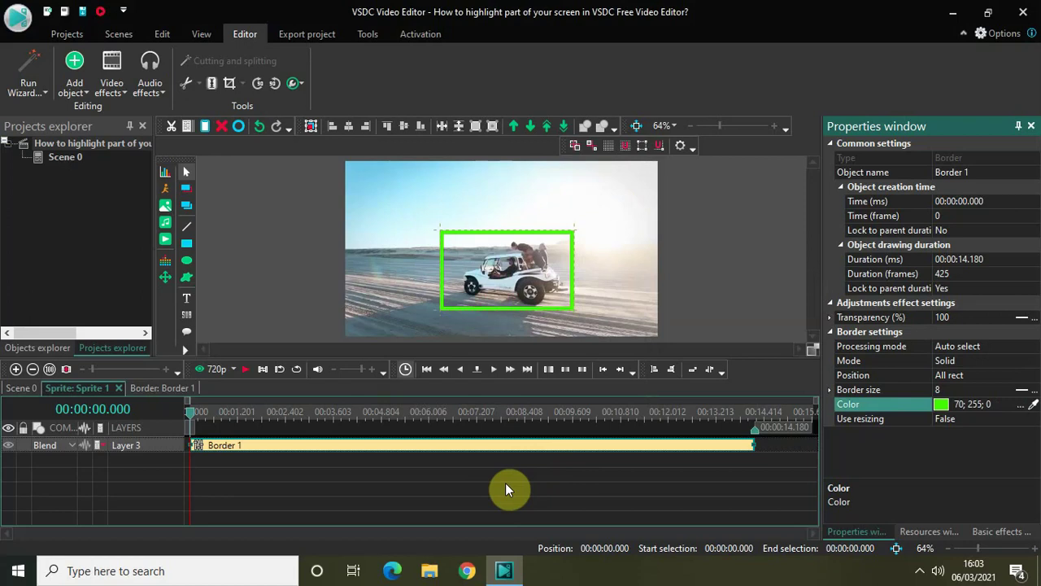
- Trim Border 1 to 5.372–9.042 s and move Sprite 1 to Left 238, Top 116
drag(753, 443, 548, 455)
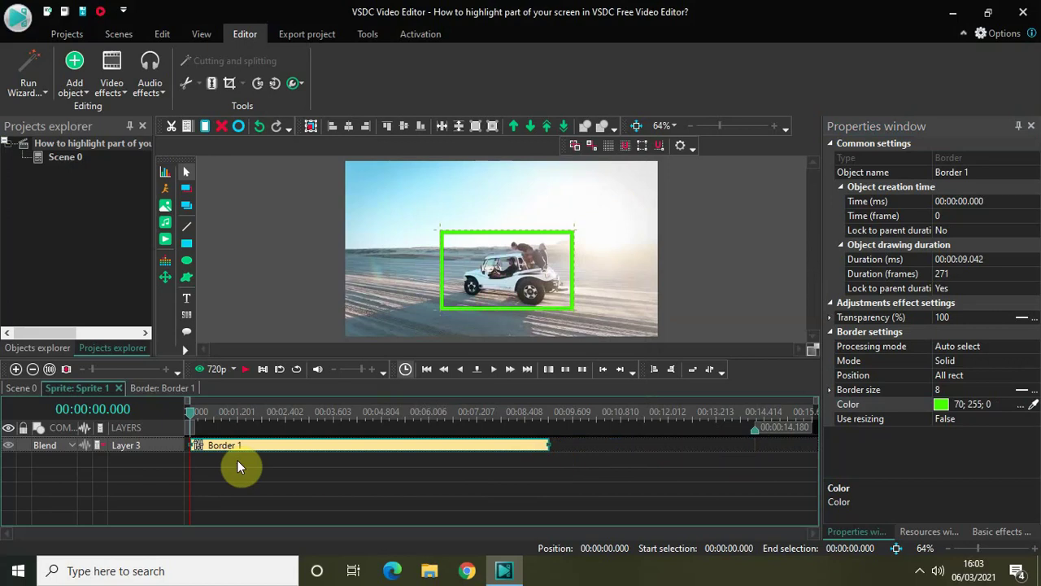
drag(193, 448, 407, 456)
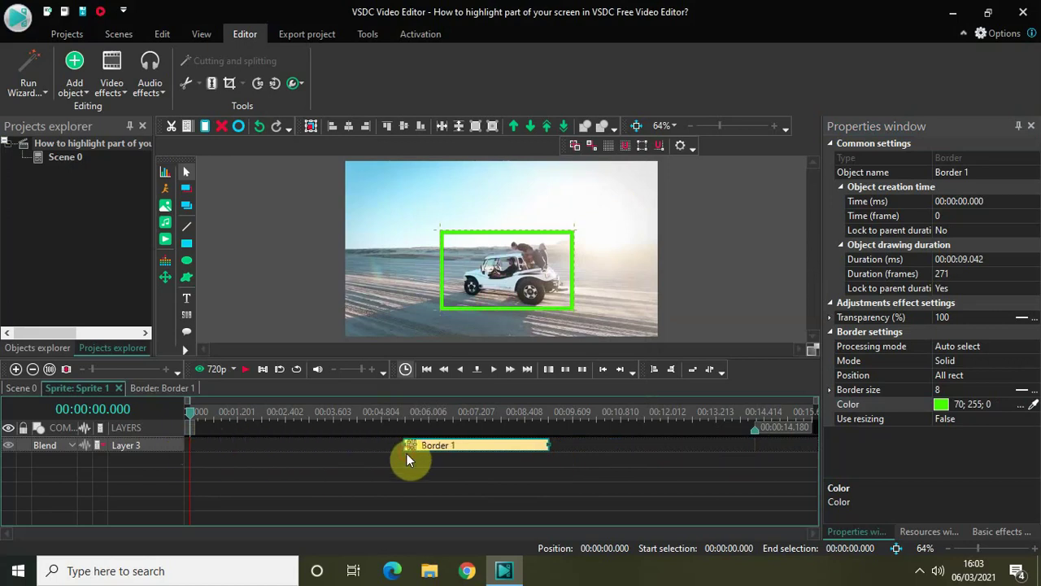
click(471, 416)
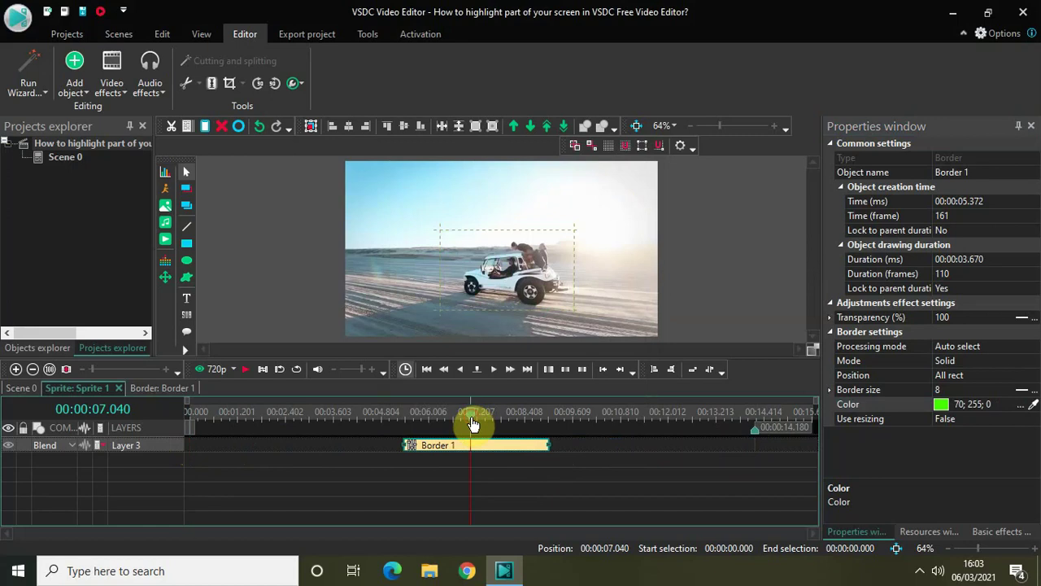
drag(507, 273, 530, 264)
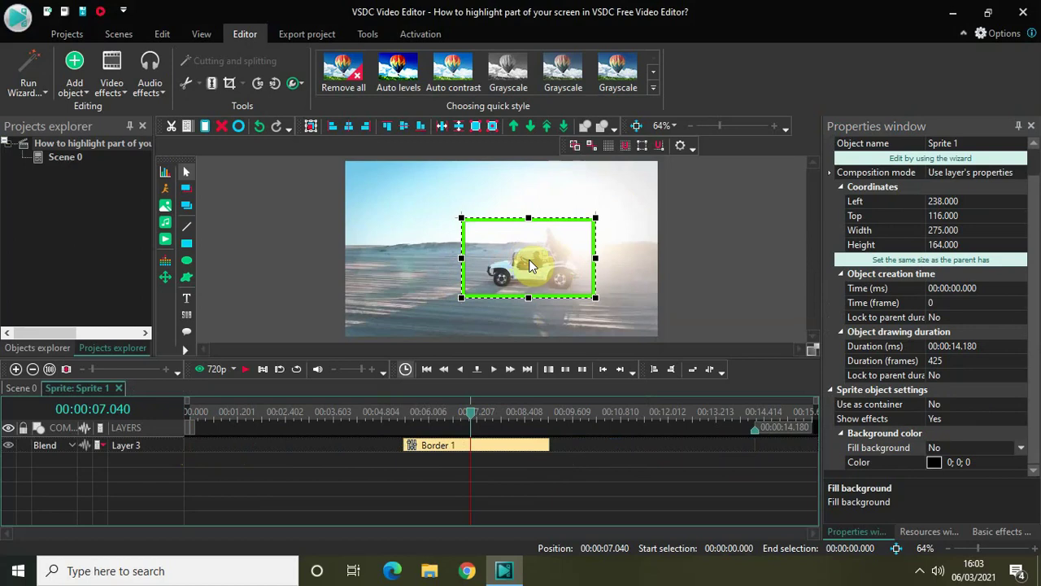
- Play the video from the start to check the green border, then select Border 1
click(192, 411)
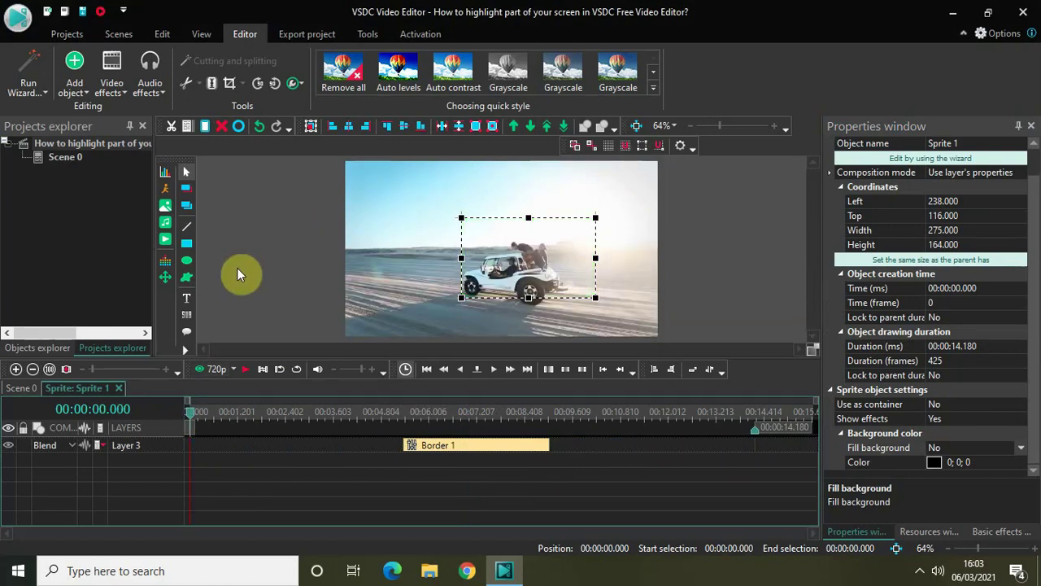
key(space)
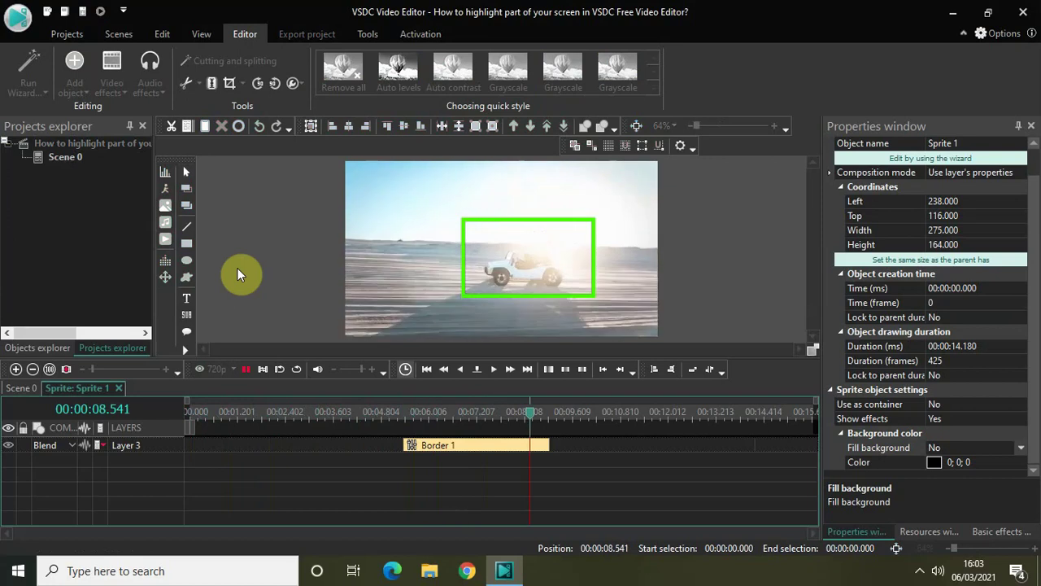
key(space)
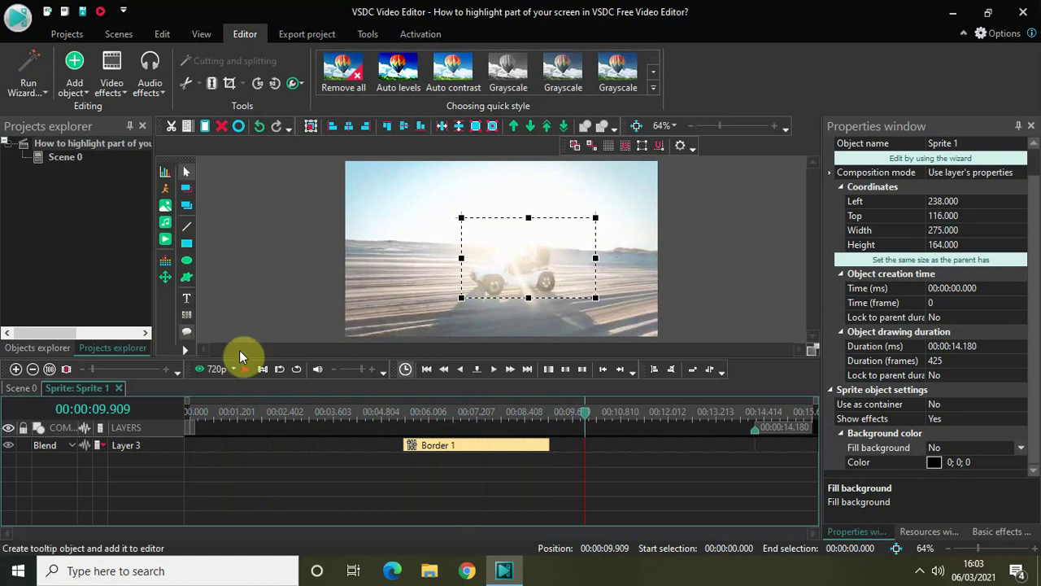
click(461, 452)
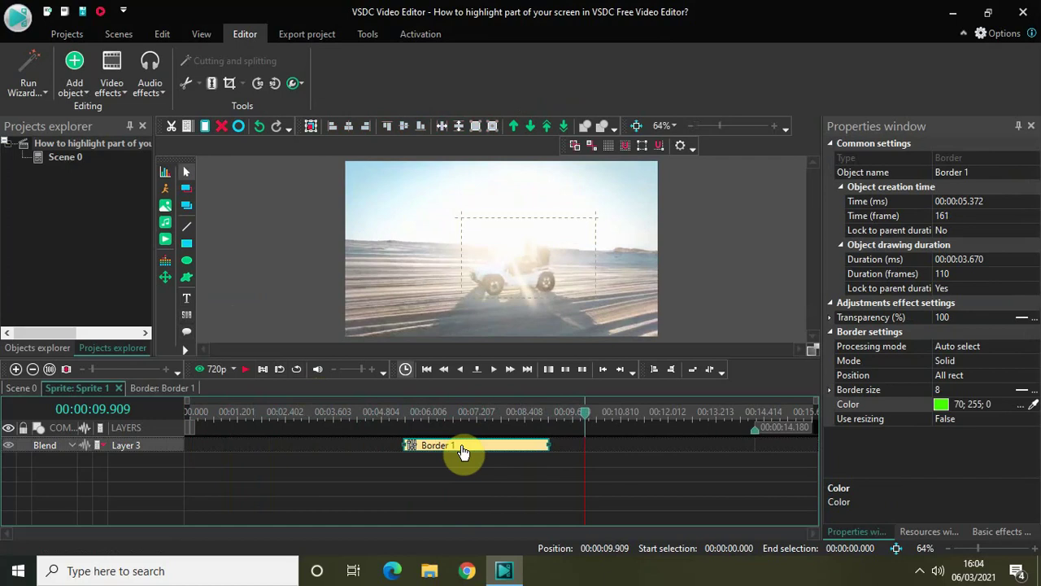
- Duplicate Border 1 with Ctrl+D into Borders 2–8, each on its own layer
key(ctrl+d)
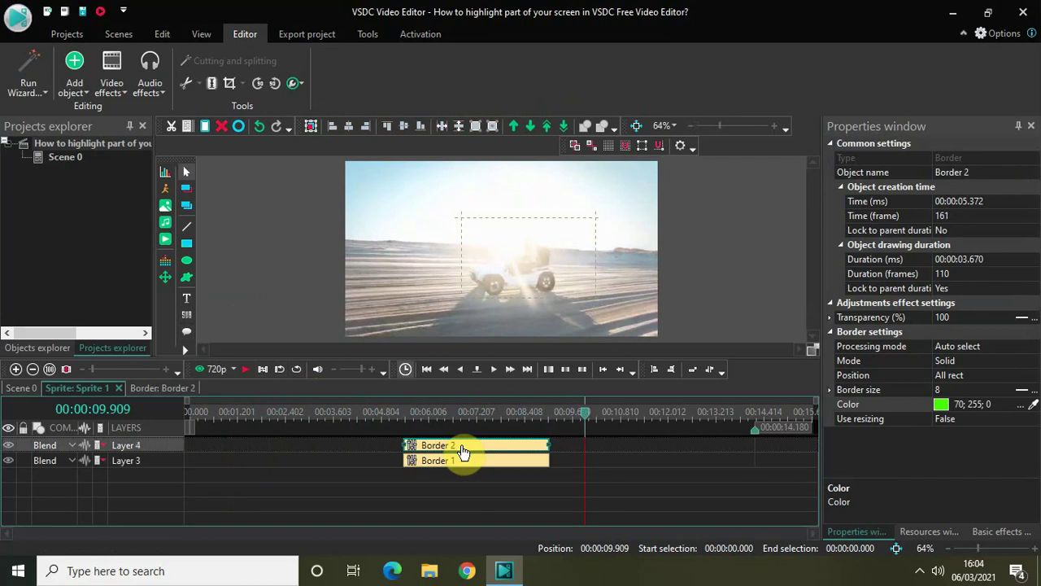
key(ctrl+d)
key(ctrl+d)
key(ctrl+d)
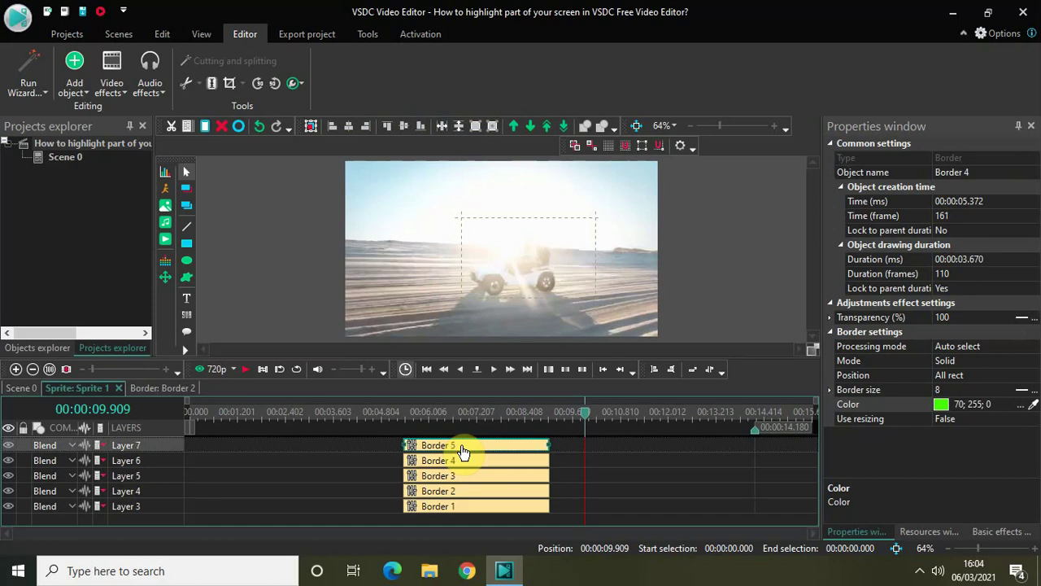
key(ctrl+d)
key(ctrl+d)
key(ctrl+d)
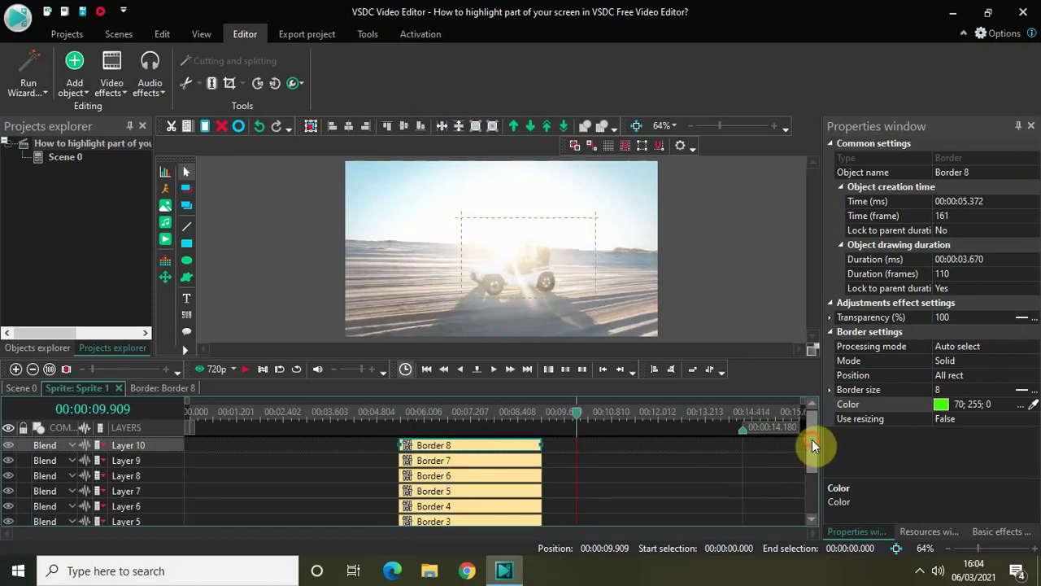
- Set the durations of Borders 8, 7 and 6 to 00:00:00.100
mouse_move(813, 444)
mouse_down()
mouse_move(814, 500)
mouse_move(823, 433)
mouse_up()
mouse_move(808, 442)
mouse_down()
mouse_move(813, 472)
mouse_move(812, 428)
mouse_up()
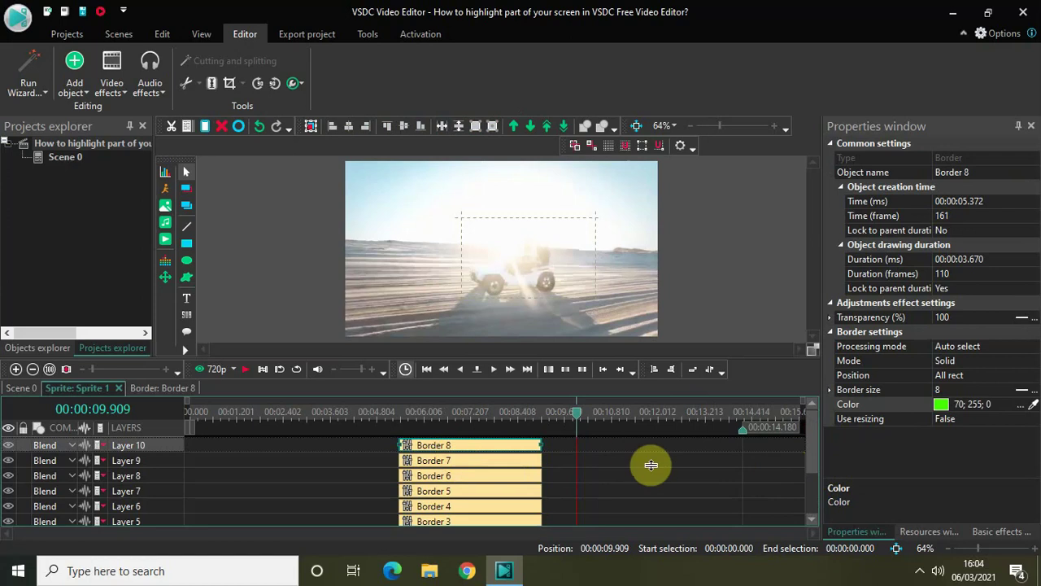
click(993, 257)
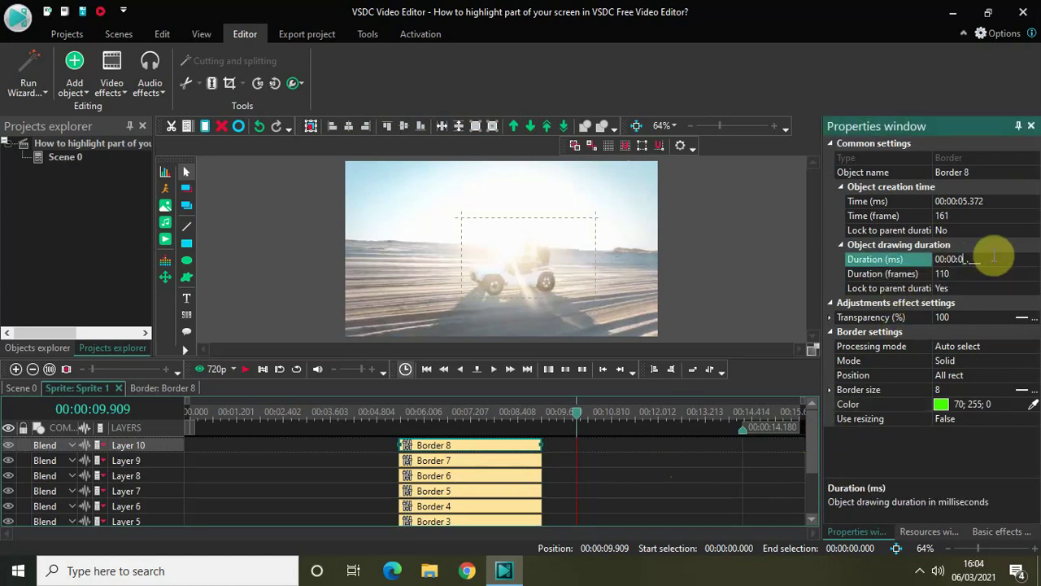
key(Return)
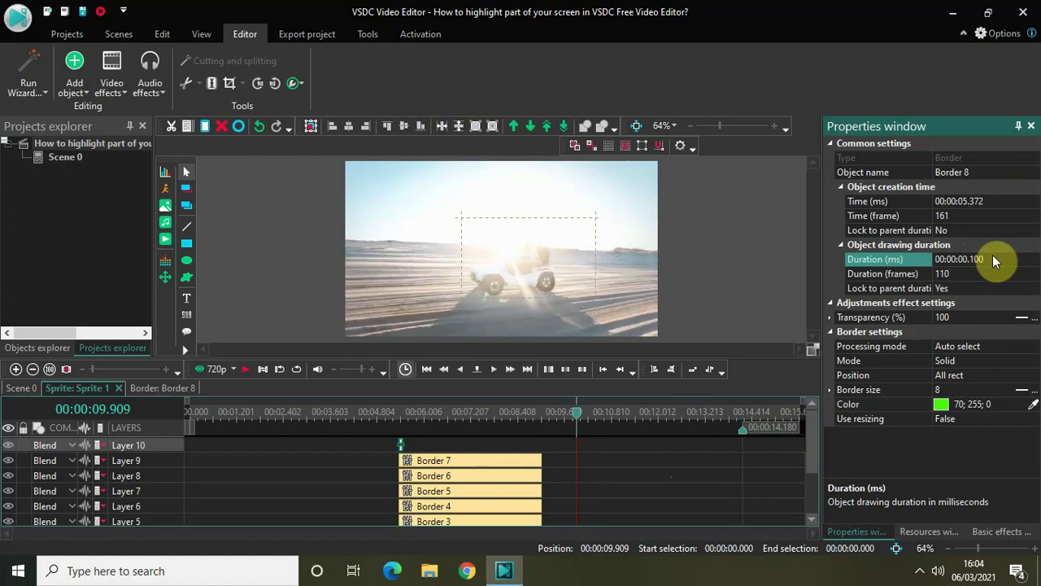
click(488, 461)
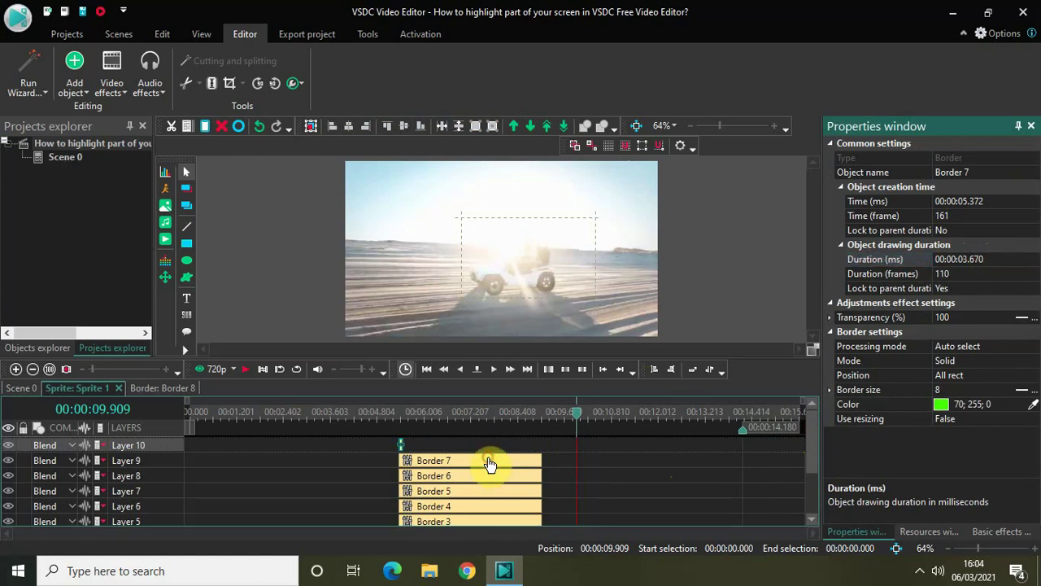
click(1009, 260)
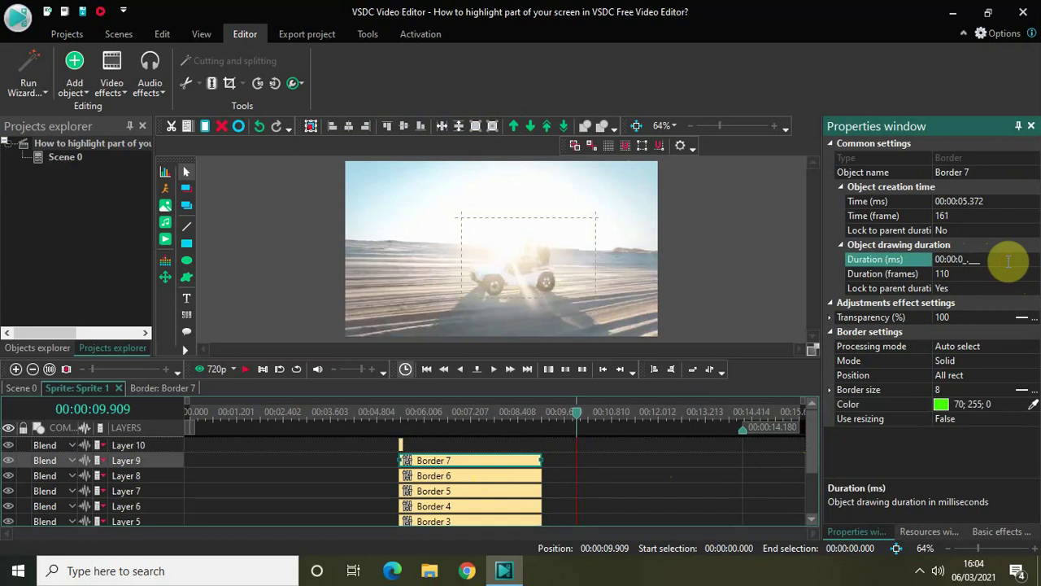
key(Return)
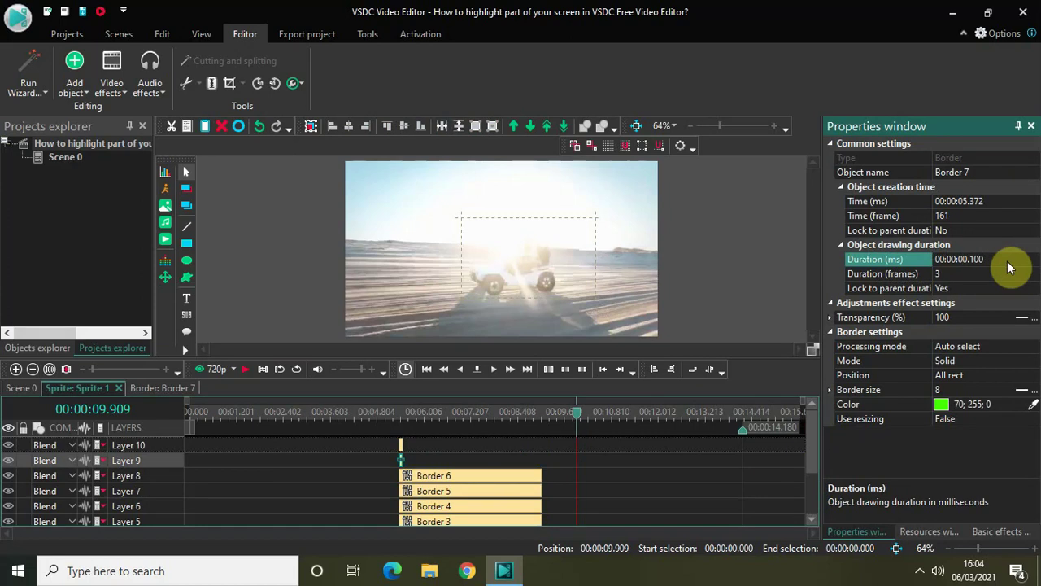
click(520, 476)
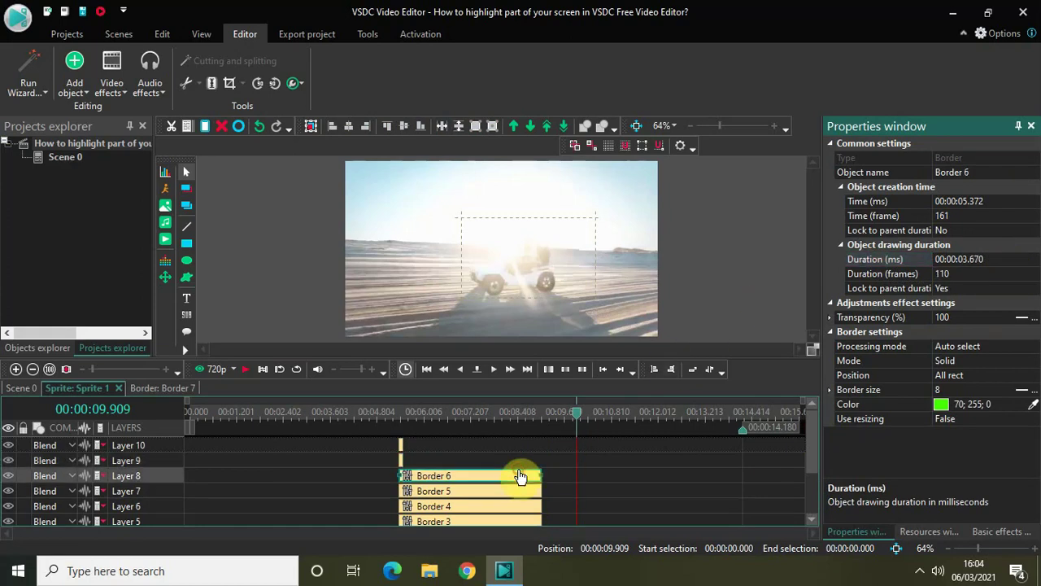
click(1015, 260)
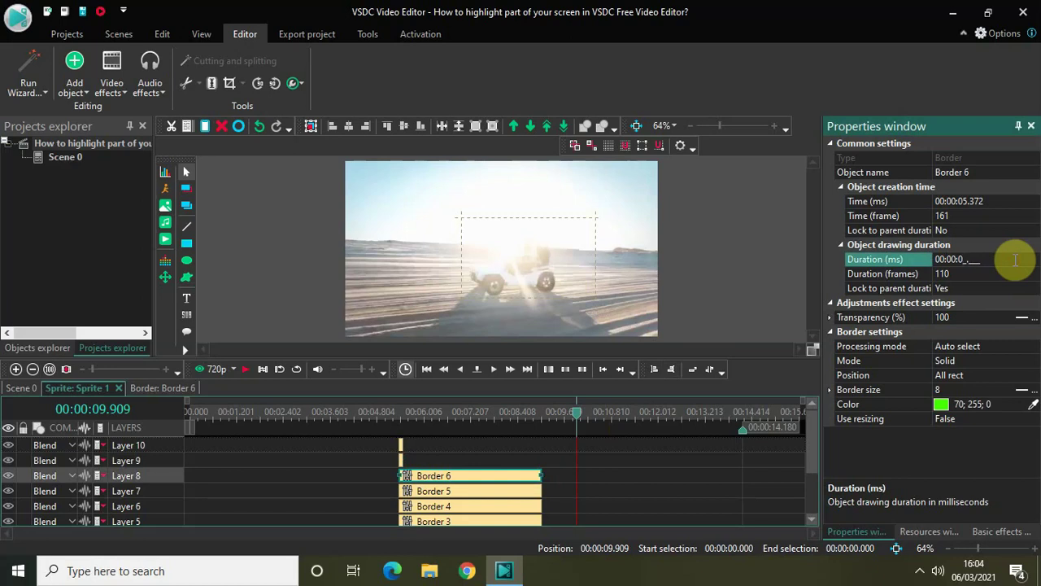
key(Return)
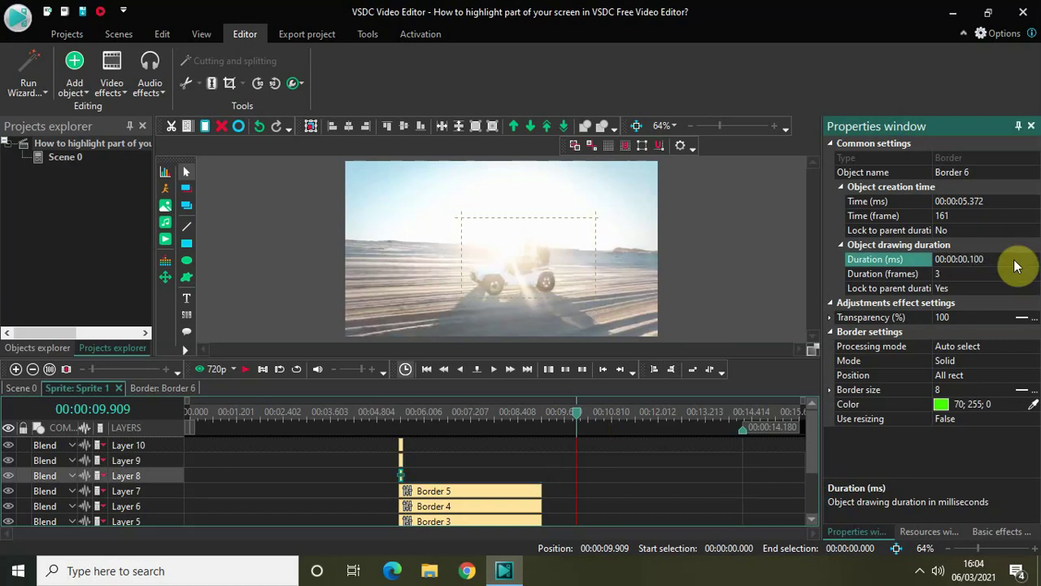
- Set the durations of Borders 5 and 4 to 00:00:00.100
click(810, 454)
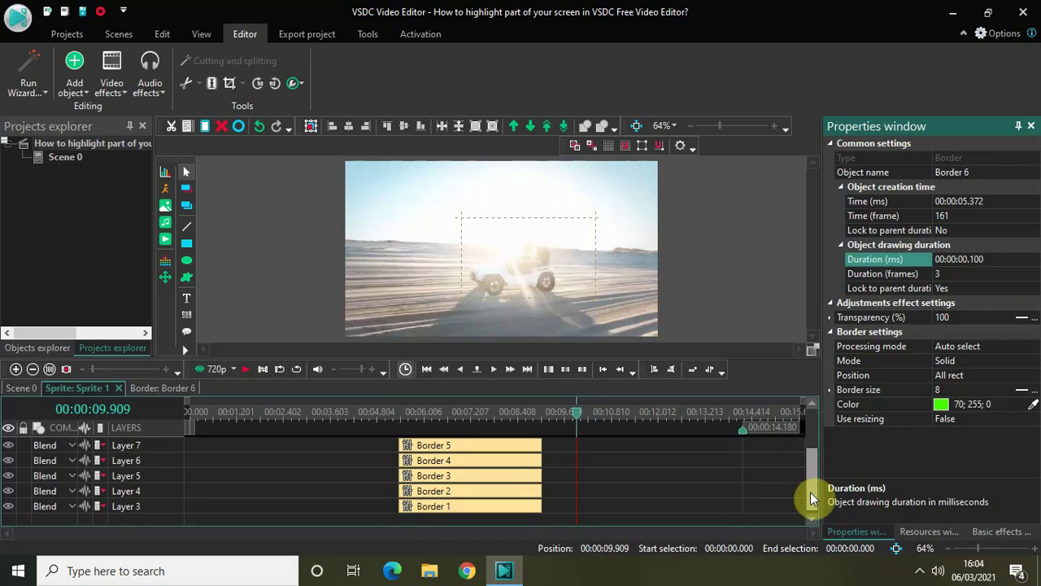
click(458, 447)
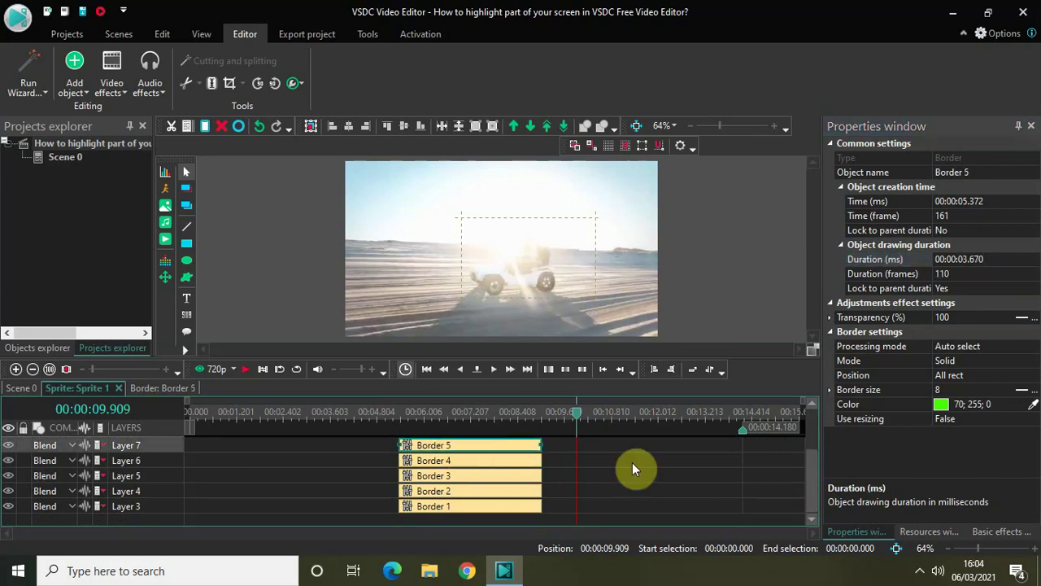
click(1006, 260)
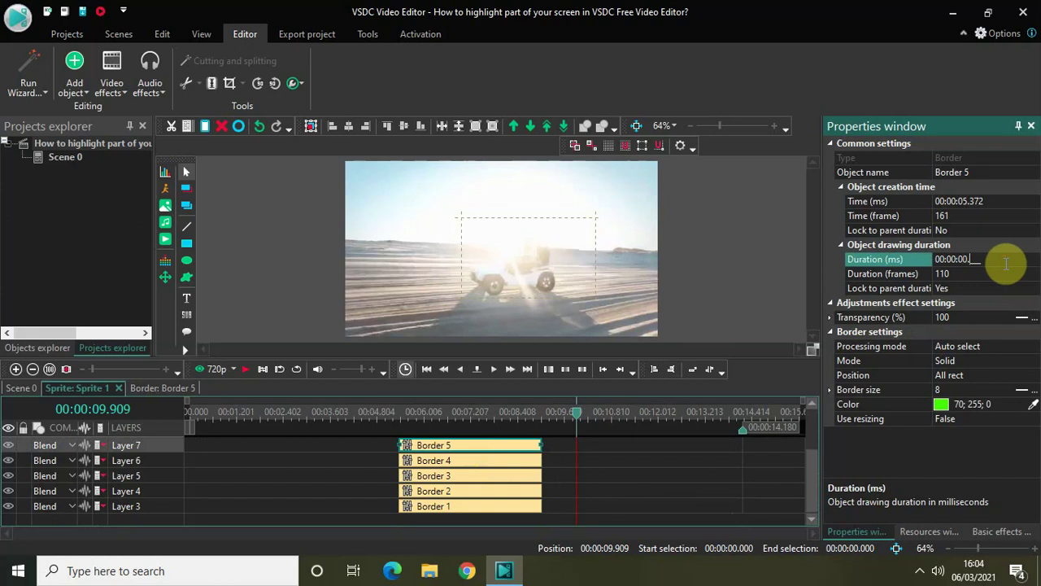
key(Return)
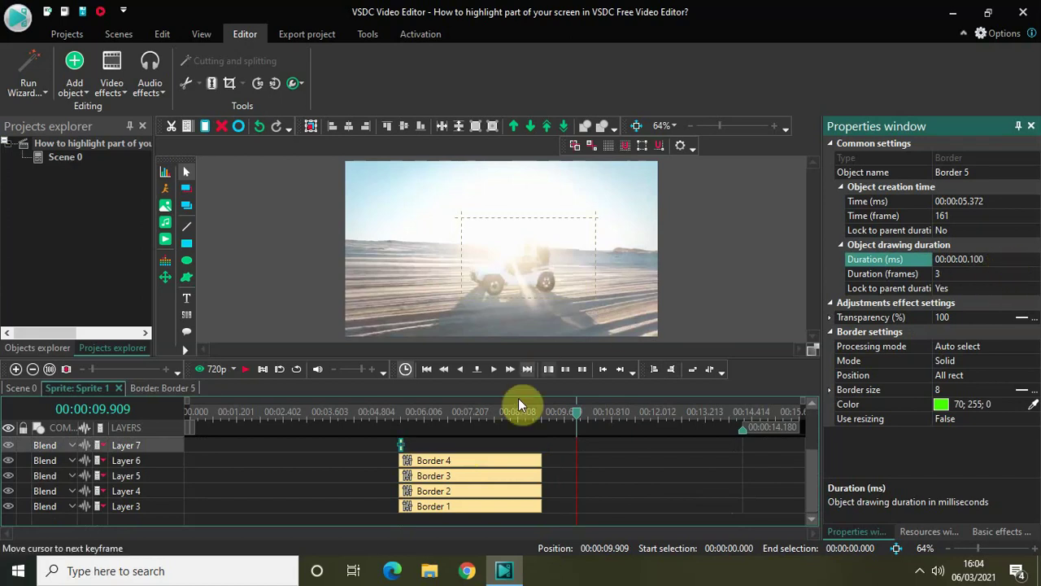
click(506, 470)
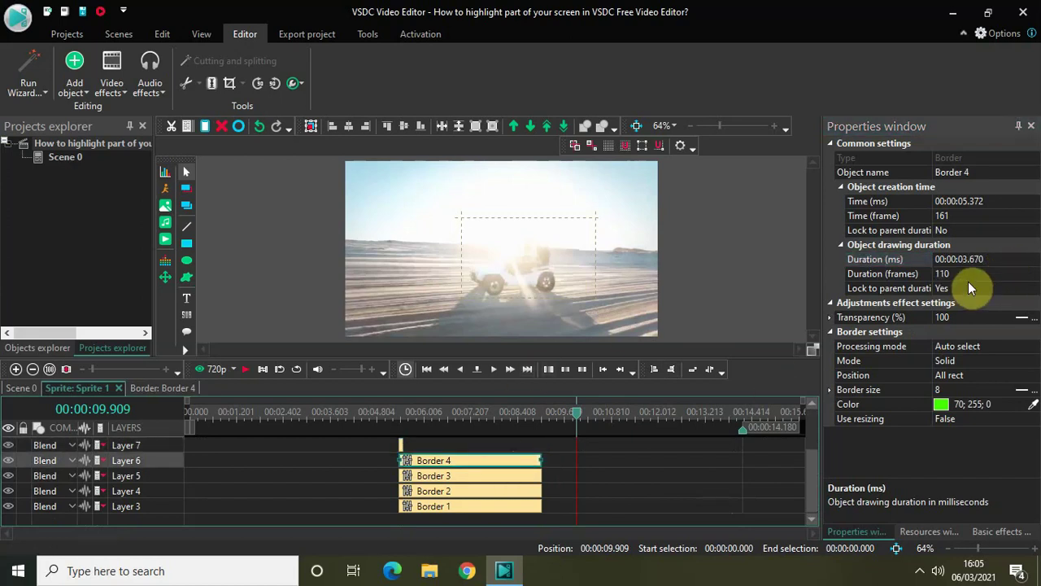
click(995, 259)
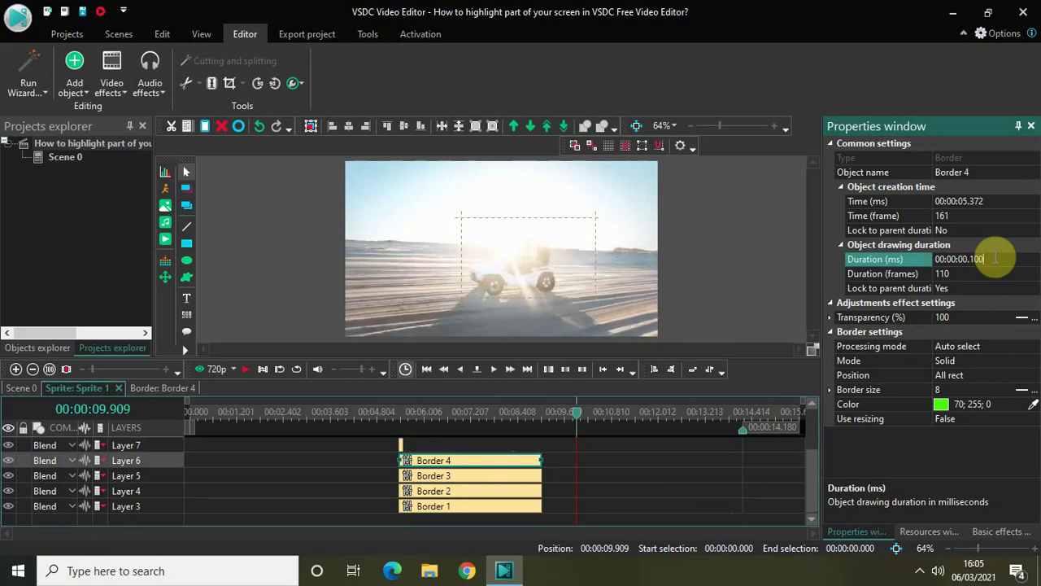
key(Return)
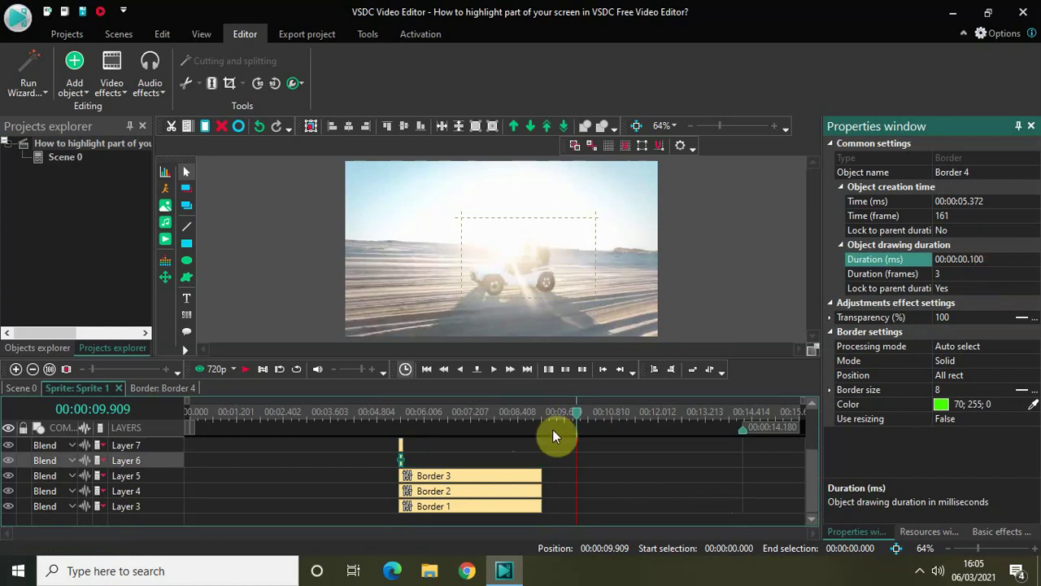
- Set the durations of Borders 3 and 2 to 00:00:00.100
click(477, 478)
click(999, 259)
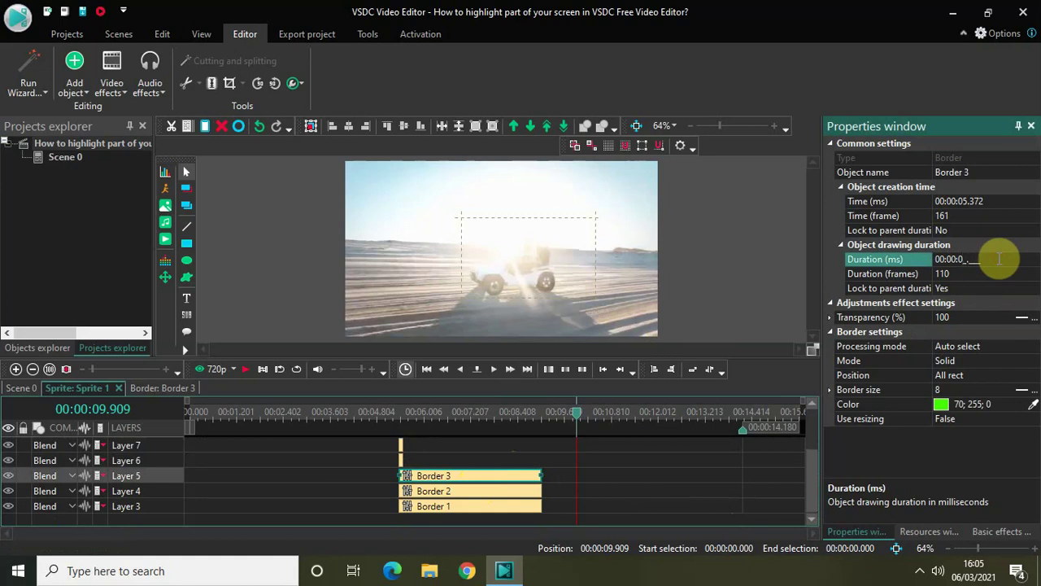
text(00:00:00.100)
key(Return)
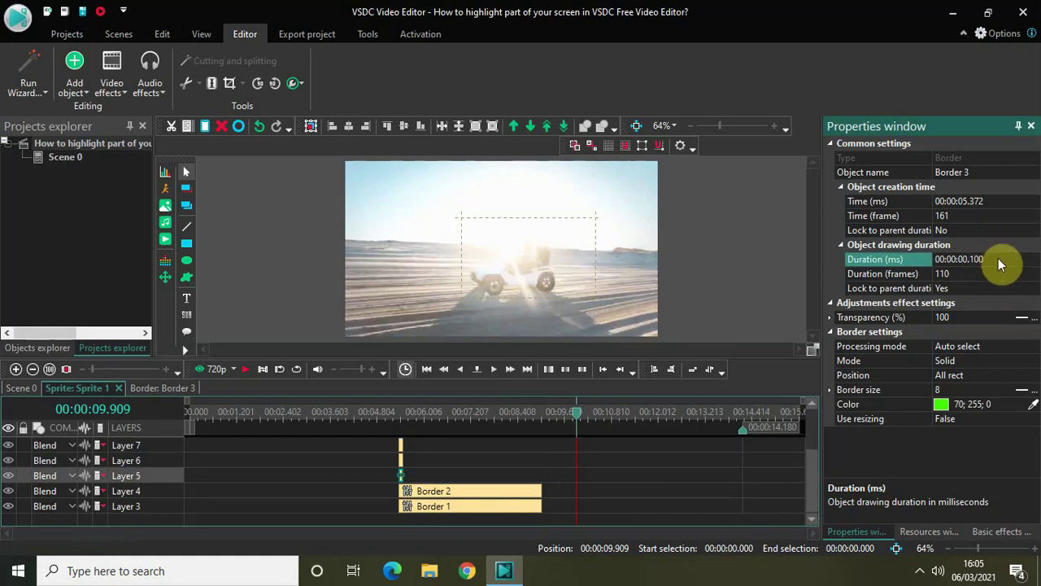
click(513, 492)
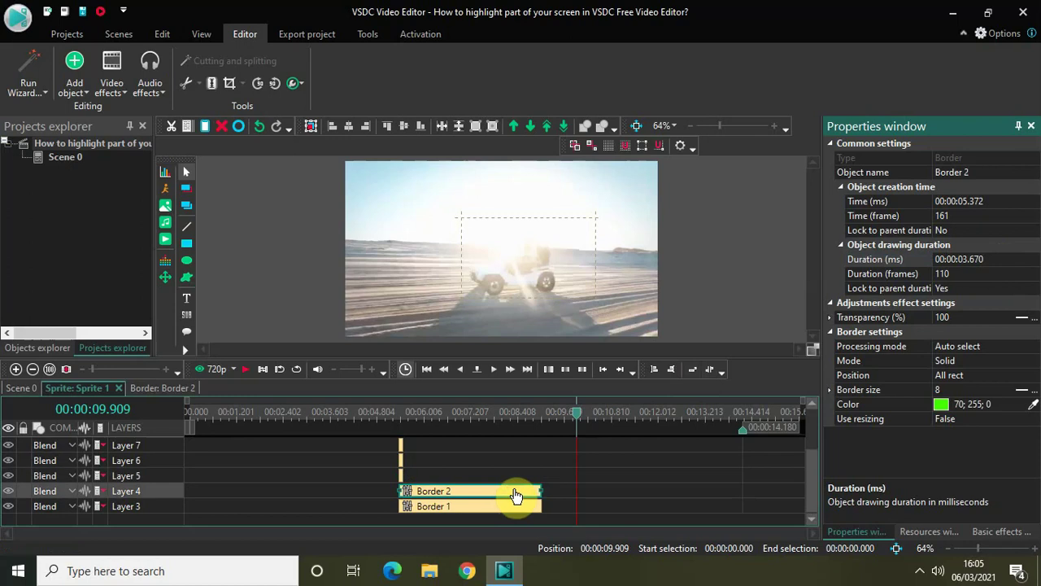
click(1013, 259)
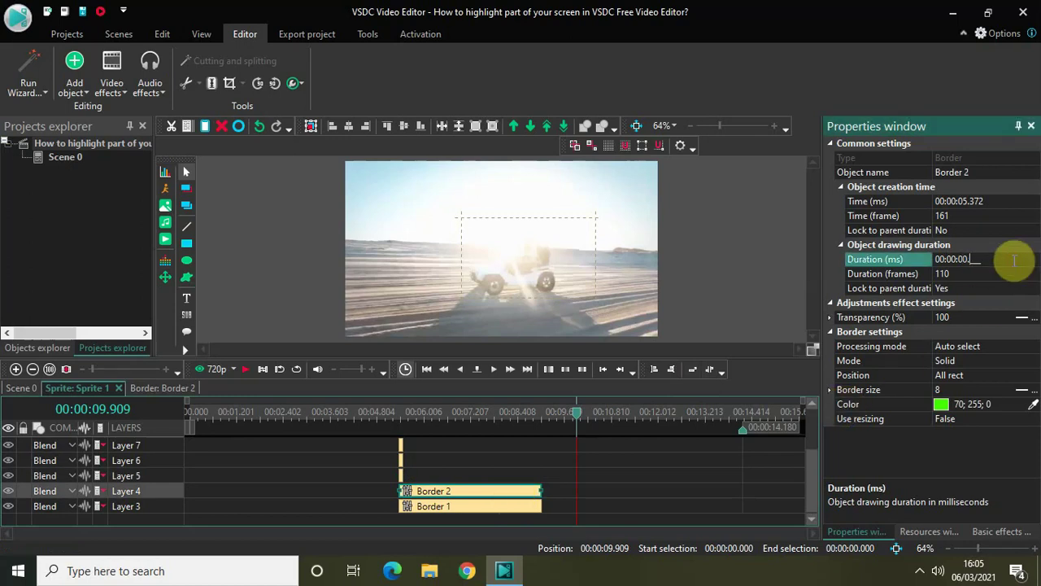
text(00:00:00.100)
key(Return)
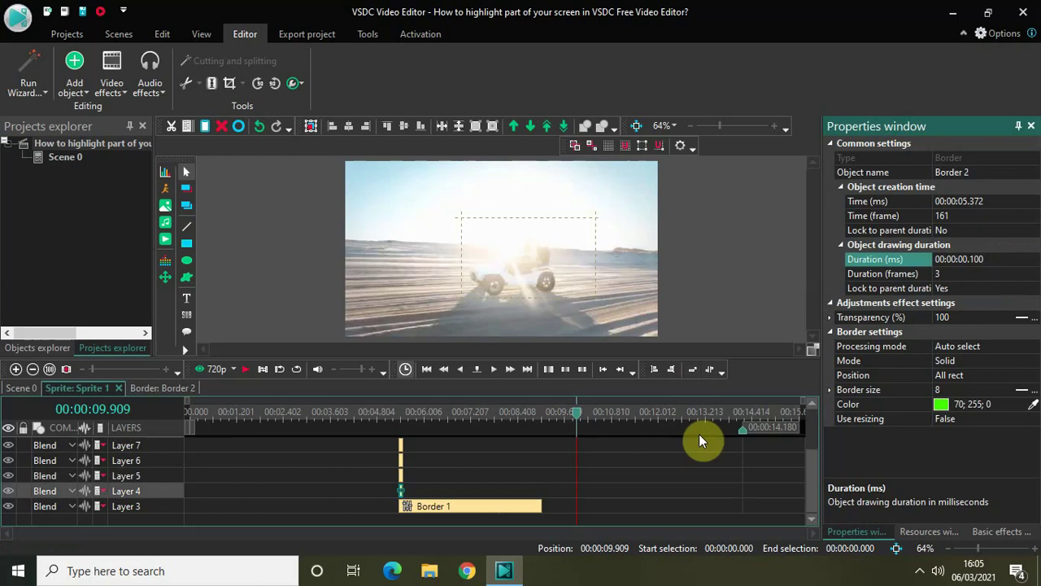
- Move the Border 7 clip onto Layer 10 after the first flash, starting at 00:00:05.505
drag(813, 476, 814, 423)
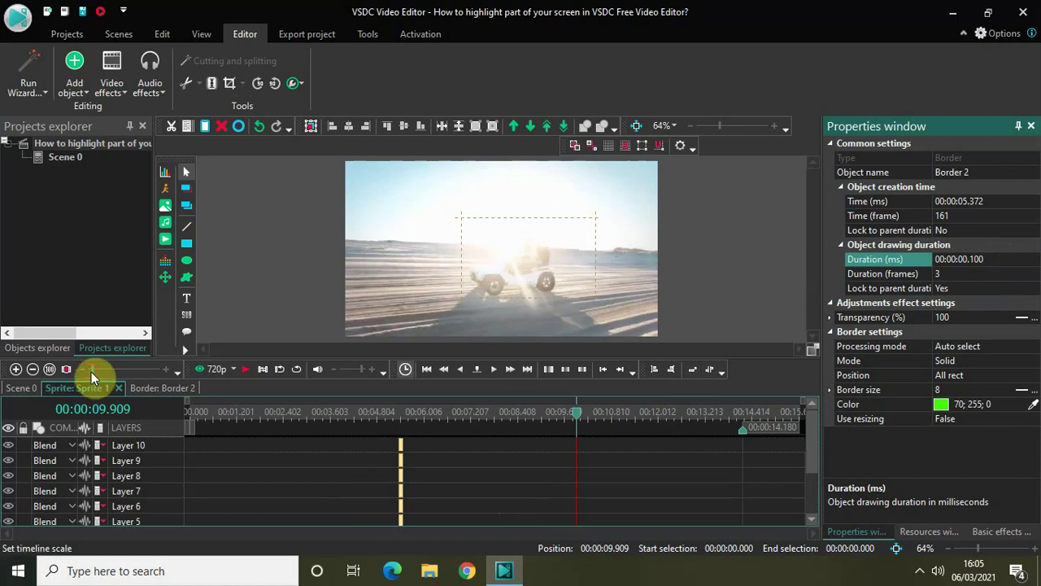
drag(91, 371, 145, 366)
drag(476, 532, 290, 517)
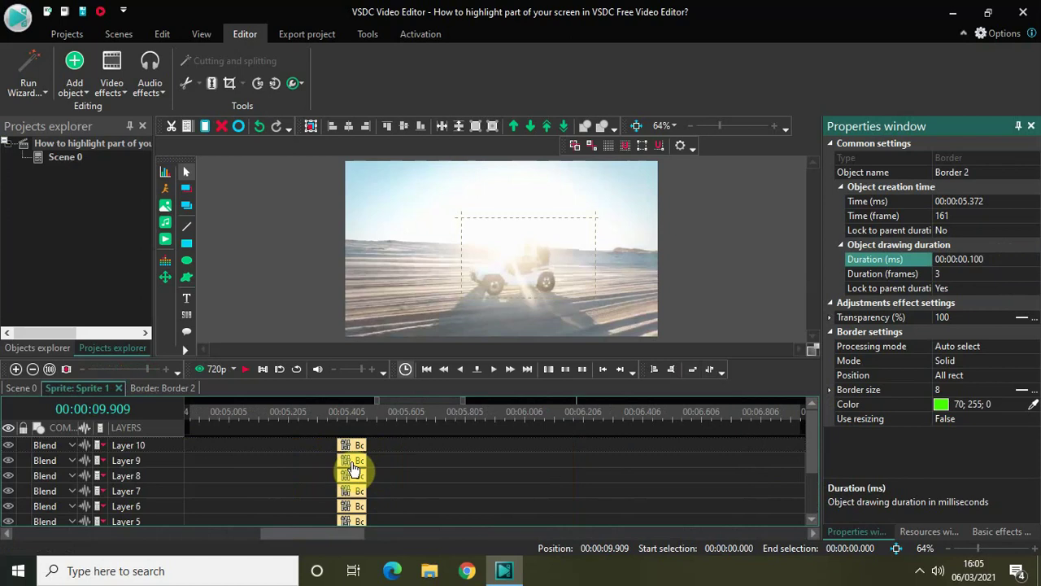
drag(353, 462, 413, 441)
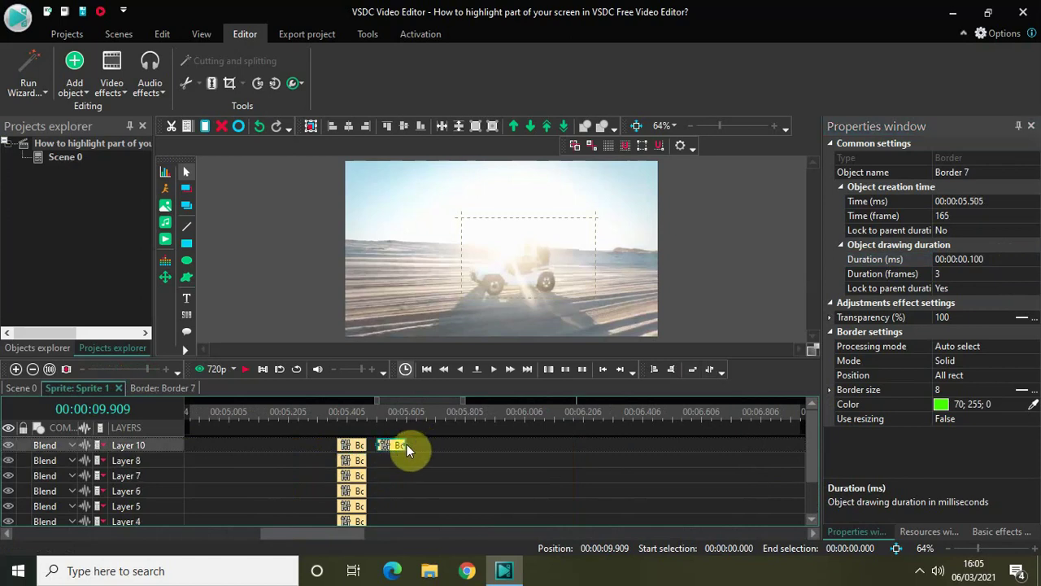
- Open the Border 7 clip's contents, then go back to the Sprite 1 timeline and deselect it
double_click(394, 447)
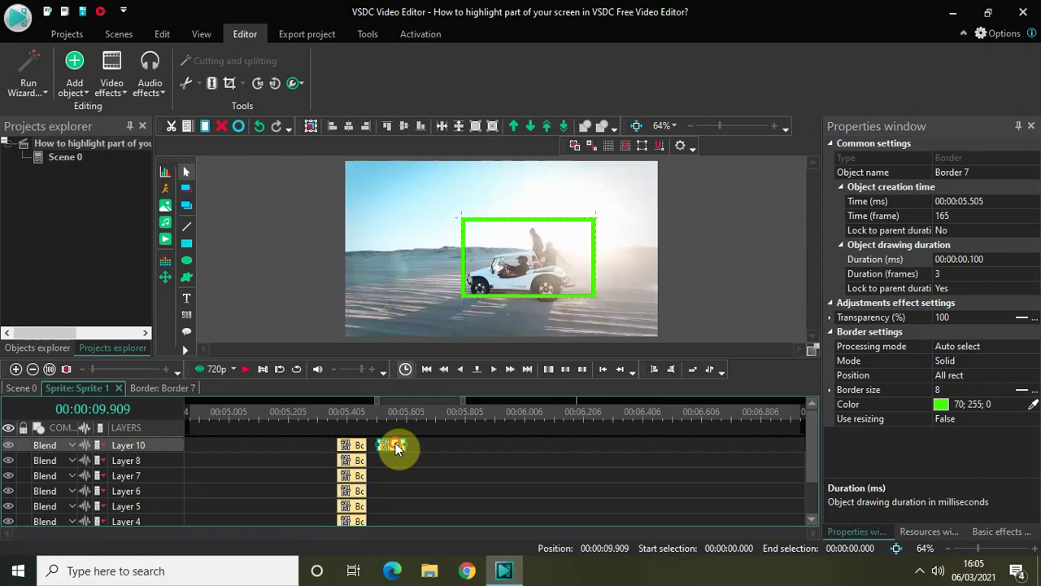
click(70, 388)
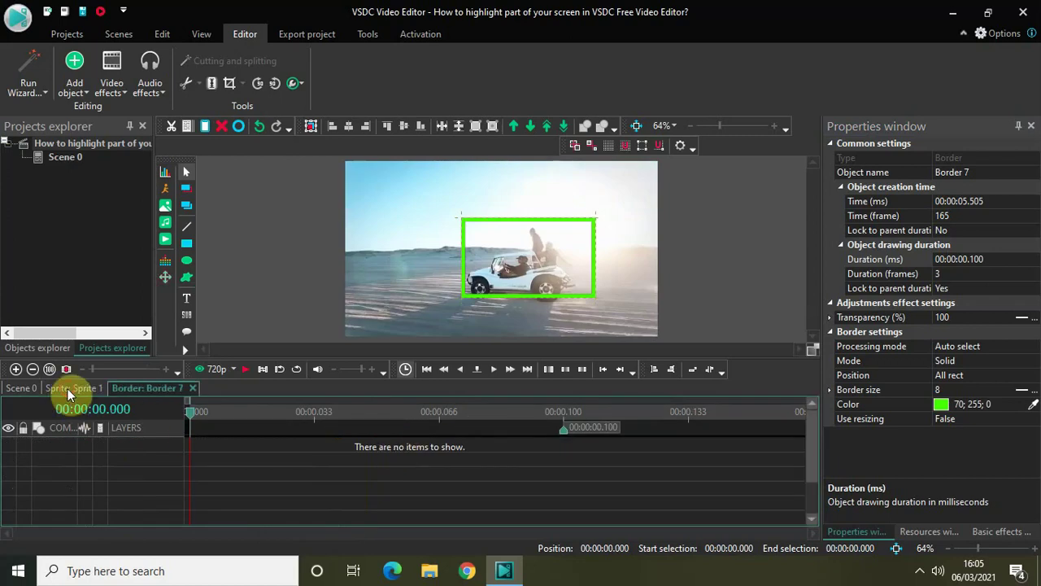
click(429, 492)
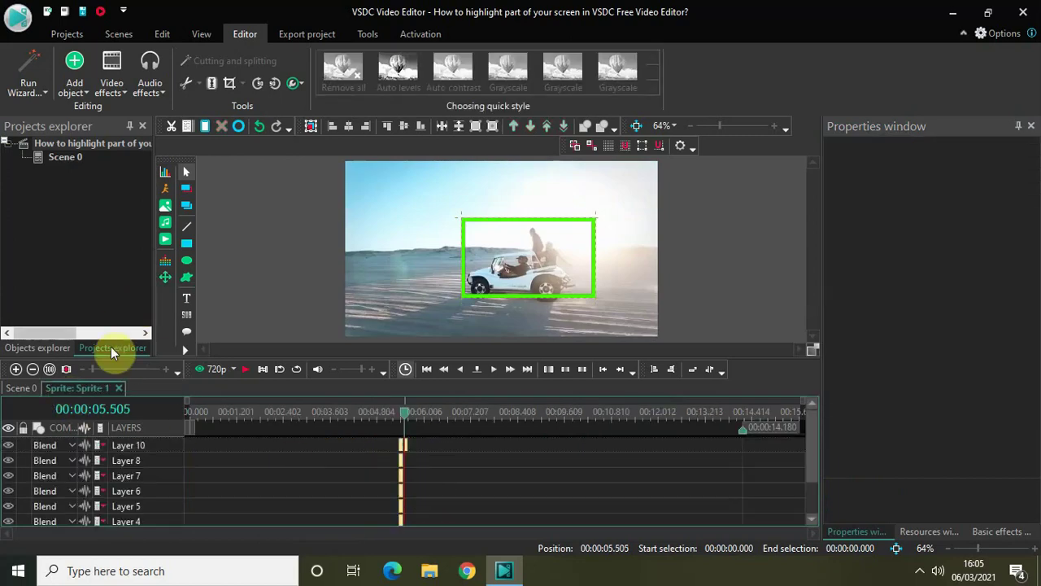
- Zoom the timeline in on the flash clips and shift Border 7 slightly later on Layer 10
drag(88, 368, 128, 364)
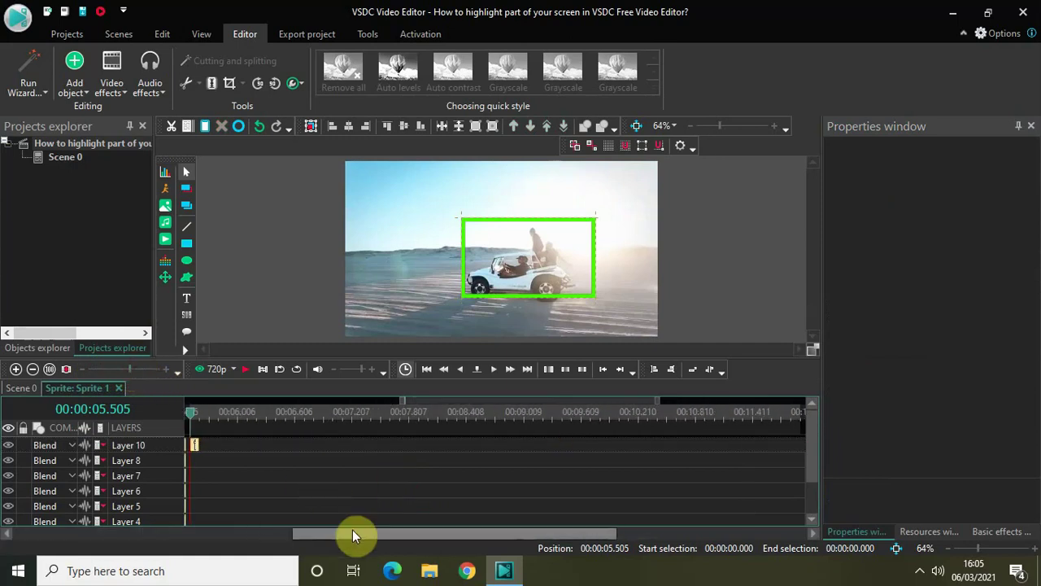
drag(352, 529, 311, 530)
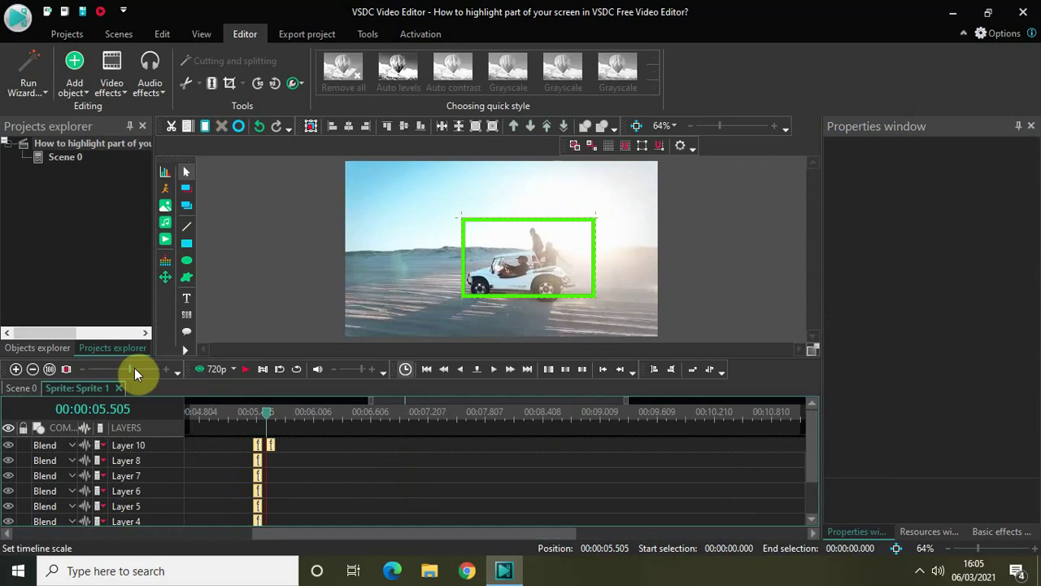
drag(135, 370, 141, 371)
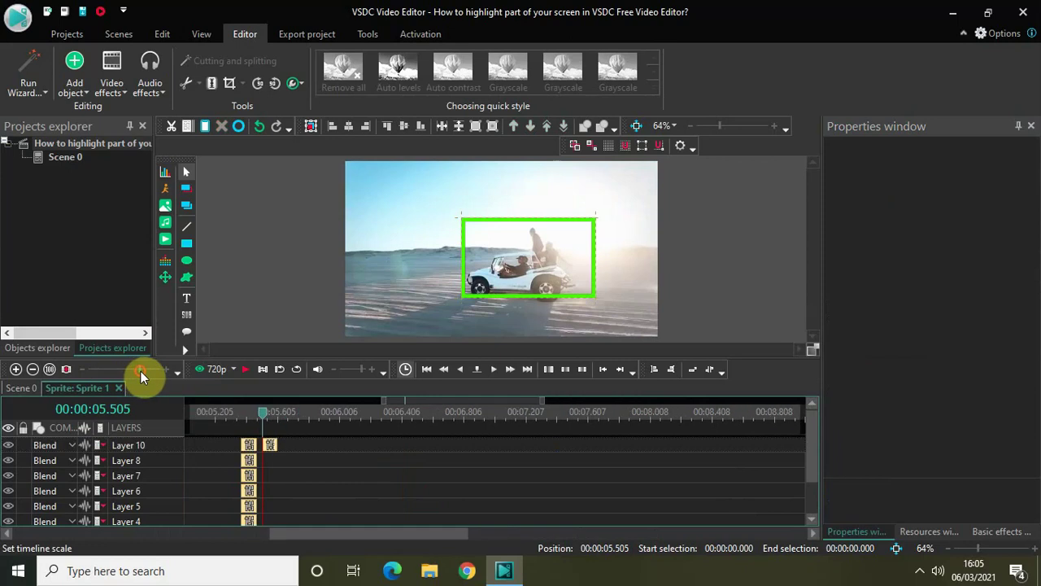
click(272, 446)
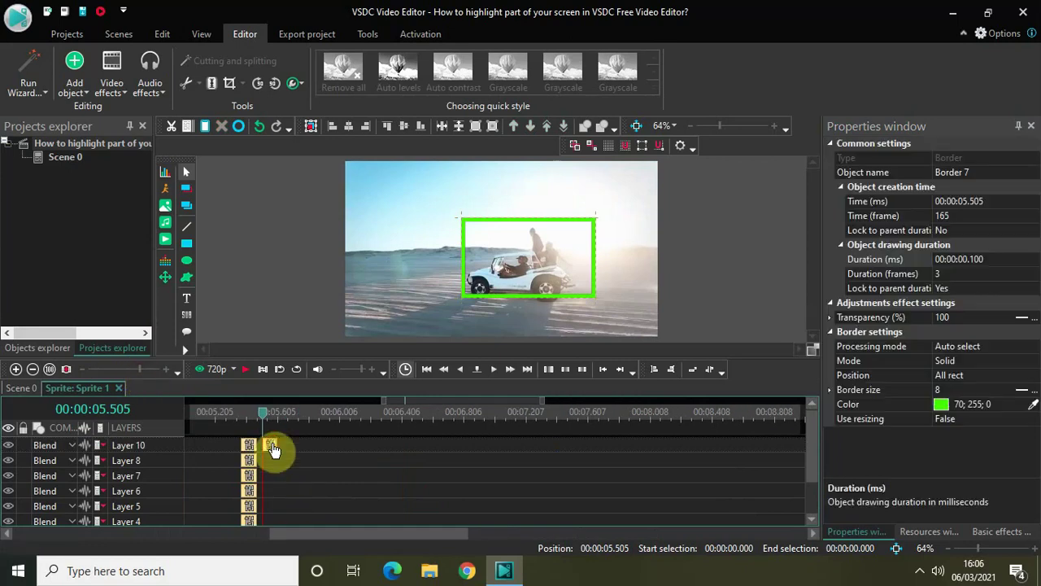
drag(285, 450, 338, 445)
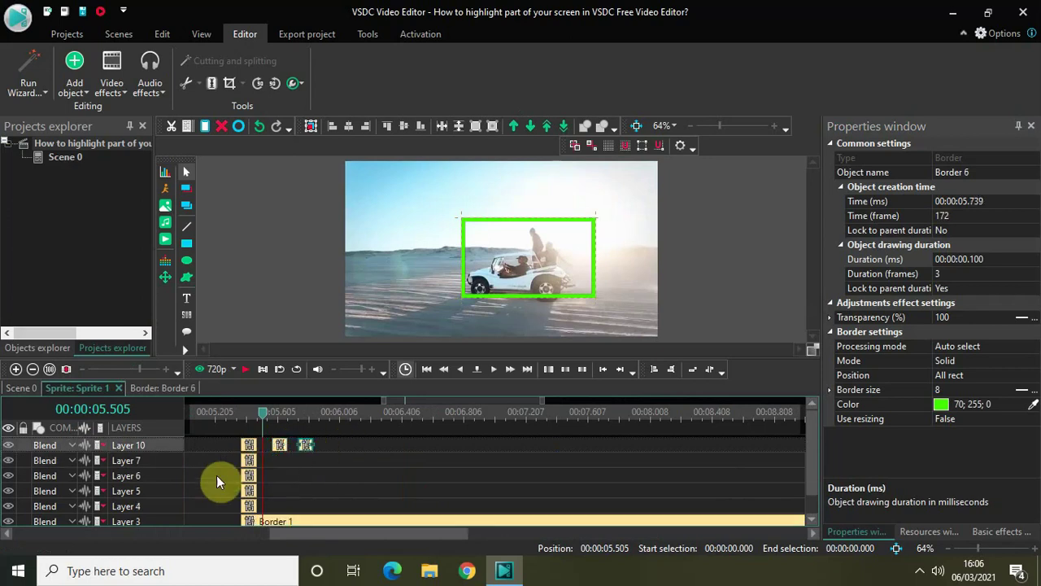
- Line up Borders 5, 4, 3 and 2 end to end on Layer 10, then long Border 1 from 00:00:06.673
drag(251, 462, 370, 446)
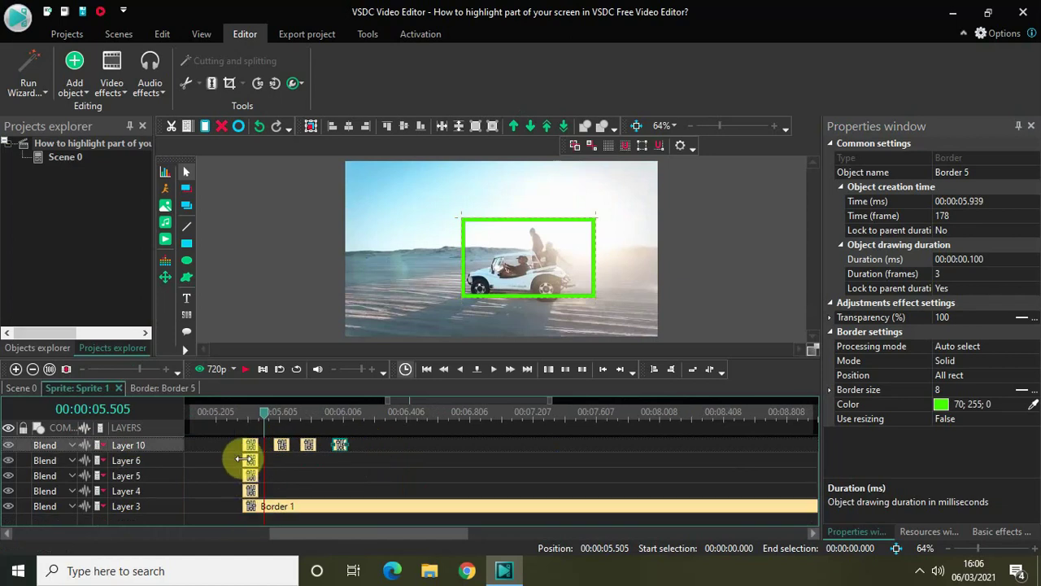
drag(249, 462, 373, 452)
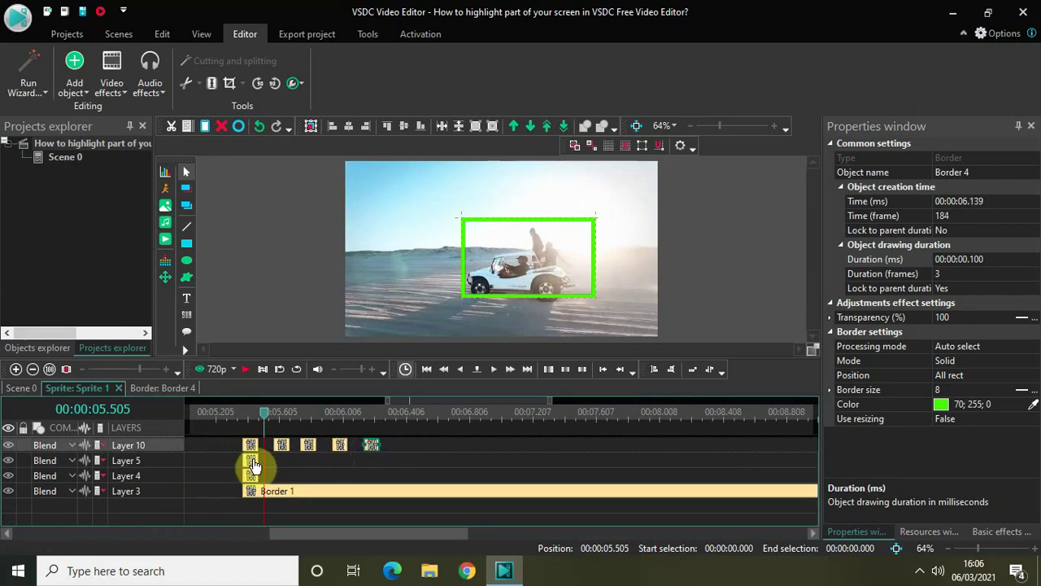
drag(254, 466, 425, 453)
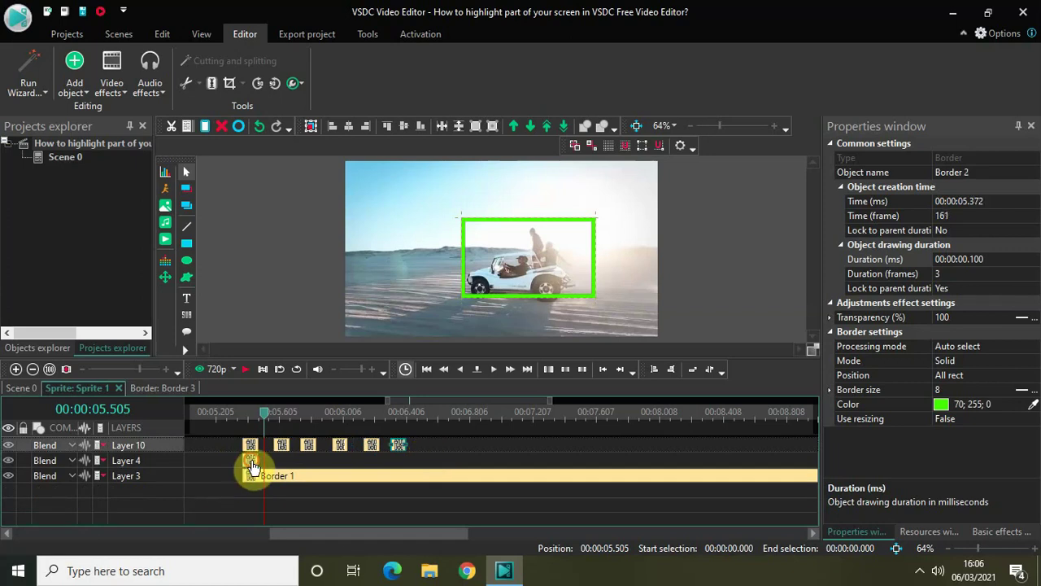
drag(252, 465, 476, 454)
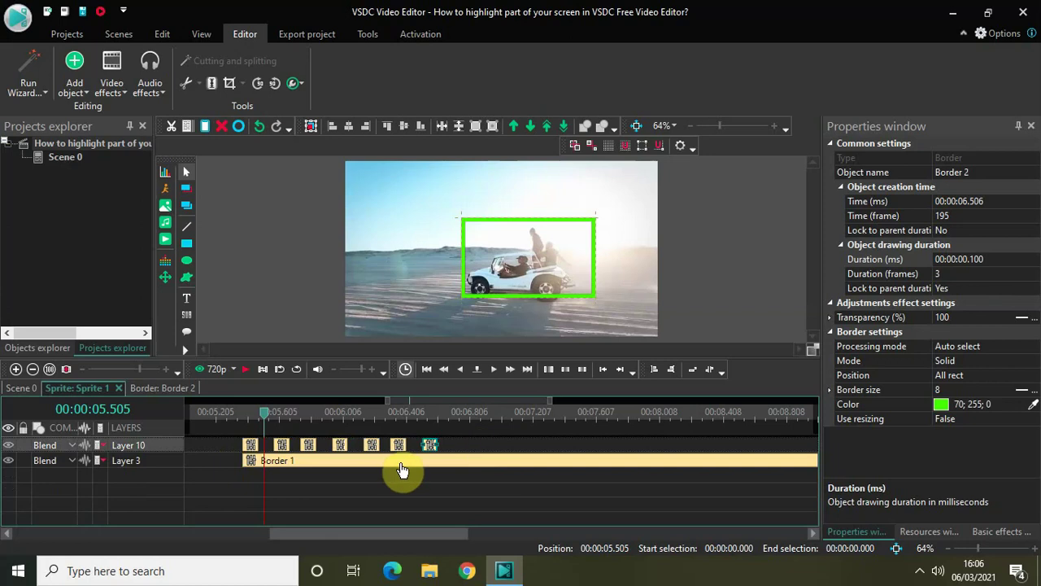
drag(399, 463, 608, 435)
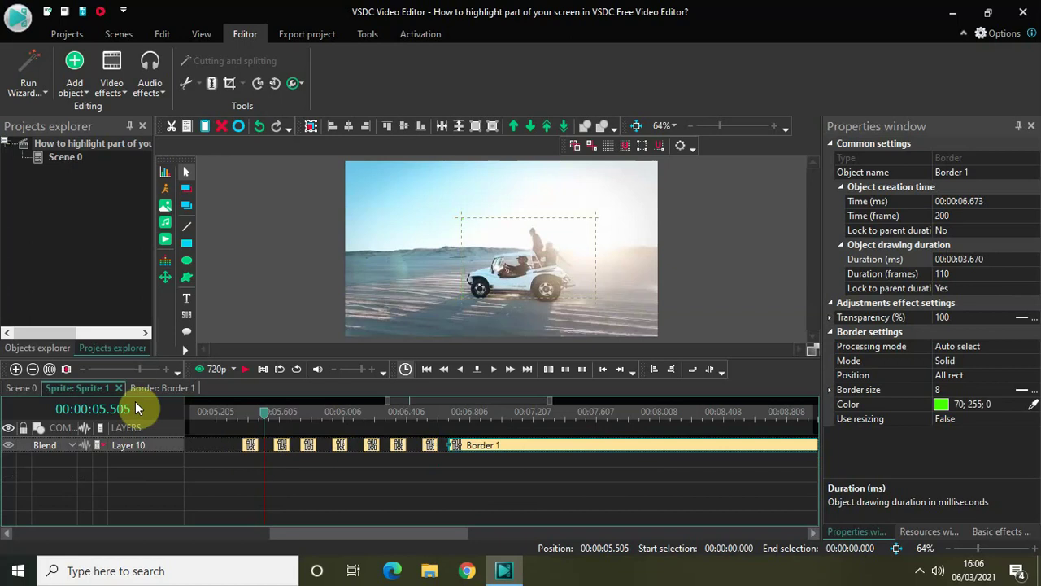
drag(141, 369, 84, 369)
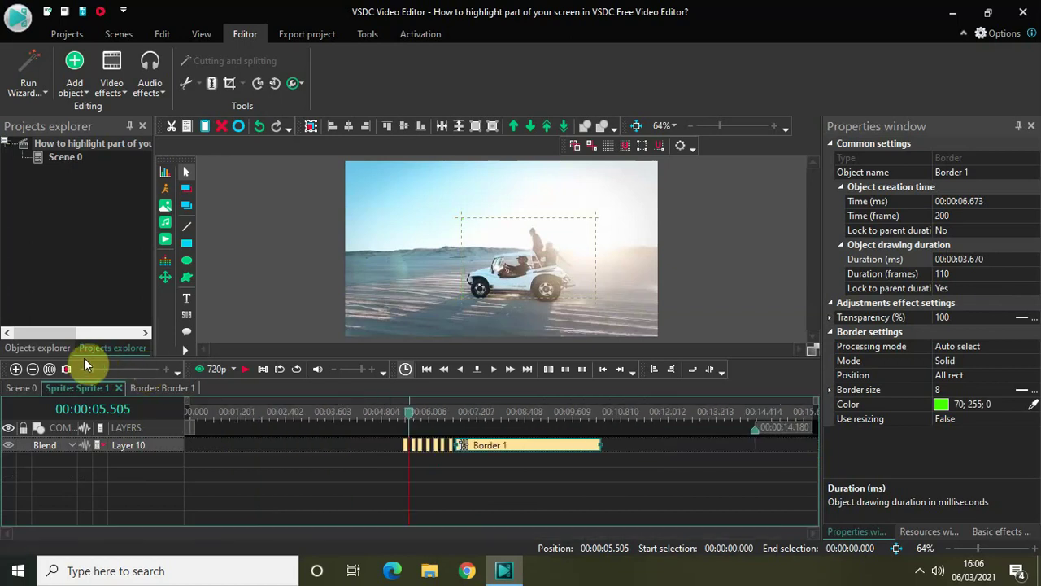
- Play the preview from 00:00:00.000 to watch the border flashes lead into Border 1
click(190, 408)
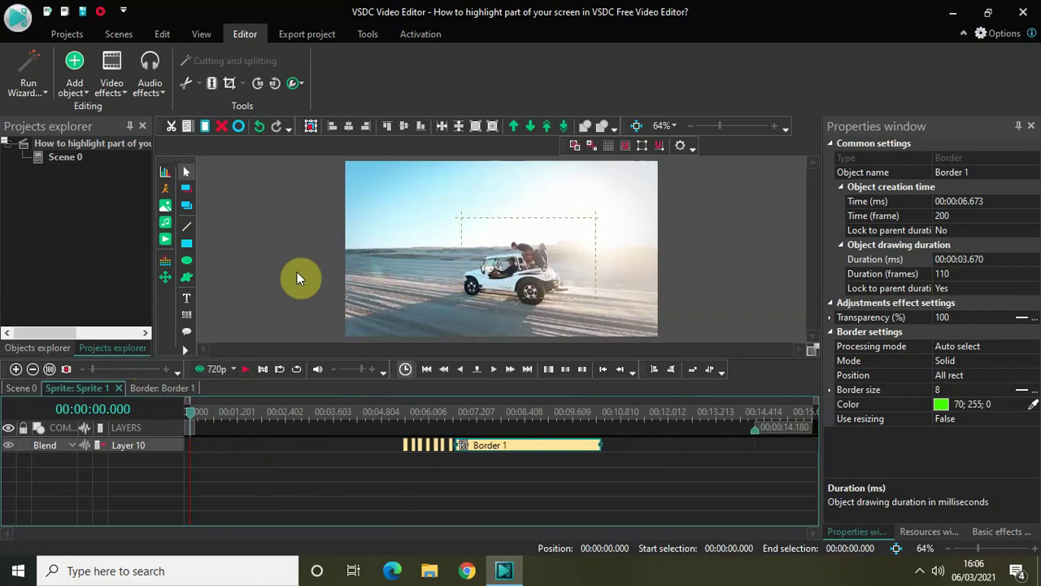
key(space)
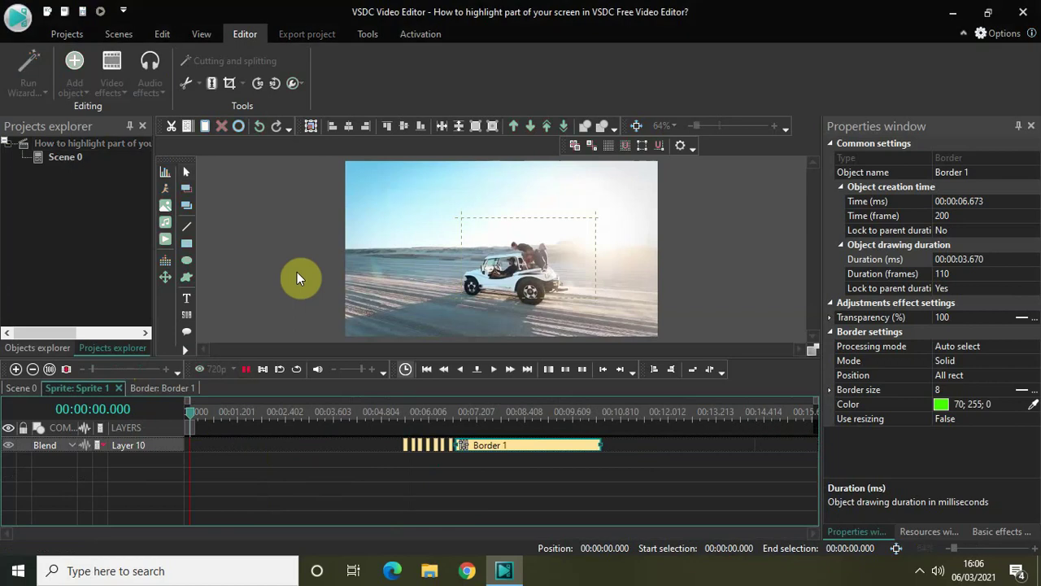